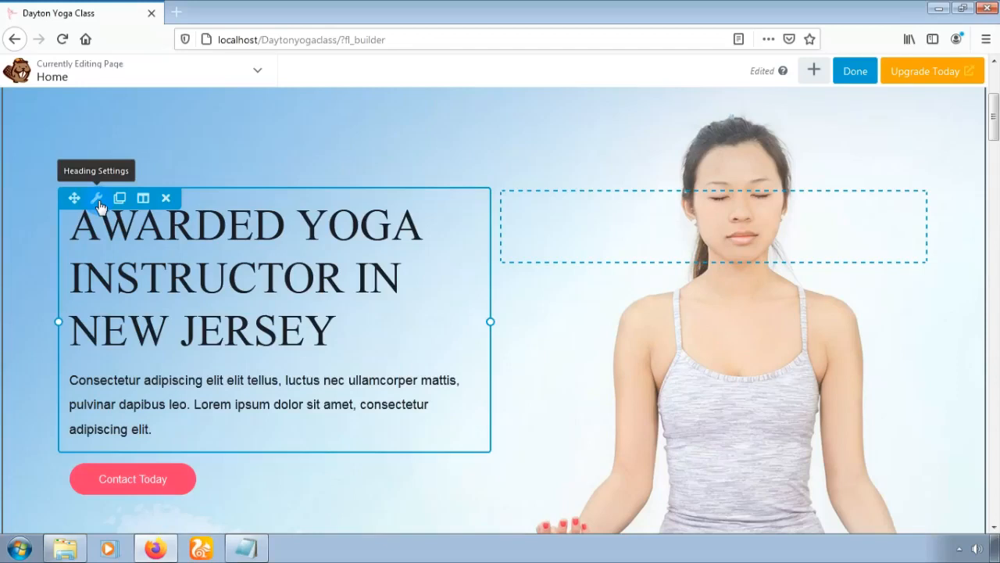
# - Change the hero heading's text to "Awarded Yoga Instructor in Dayton"
pyautogui.click(97, 200)
pyautogui.click(702, 215)
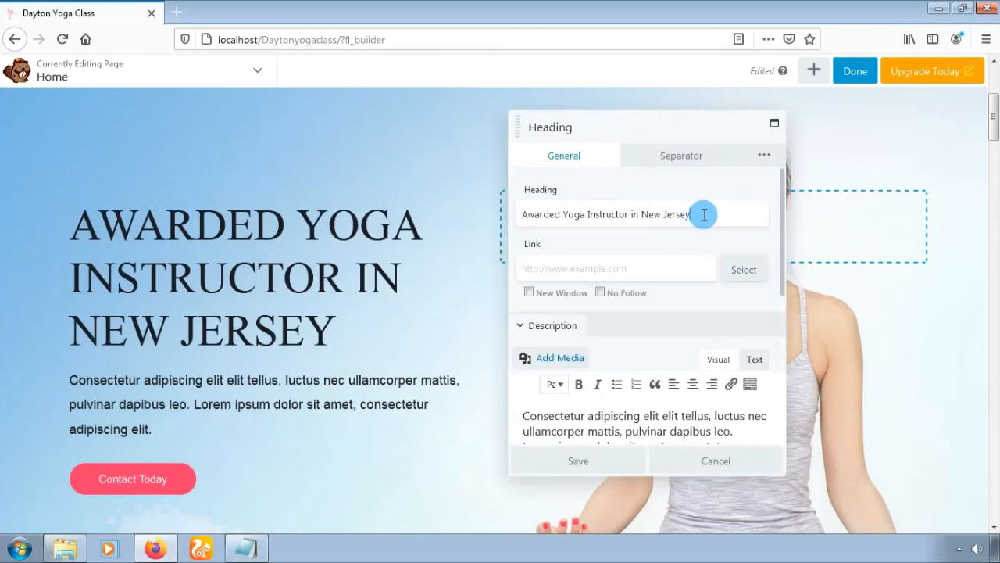
pyautogui.press('BackSpace')
pyautogui.press('BackSpace')
pyautogui.press('BackSpace')
pyautogui.press('BackSpace')
pyautogui.press('BackSpace')
pyautogui.press('BackSpace')
pyautogui.press('BackSpace')
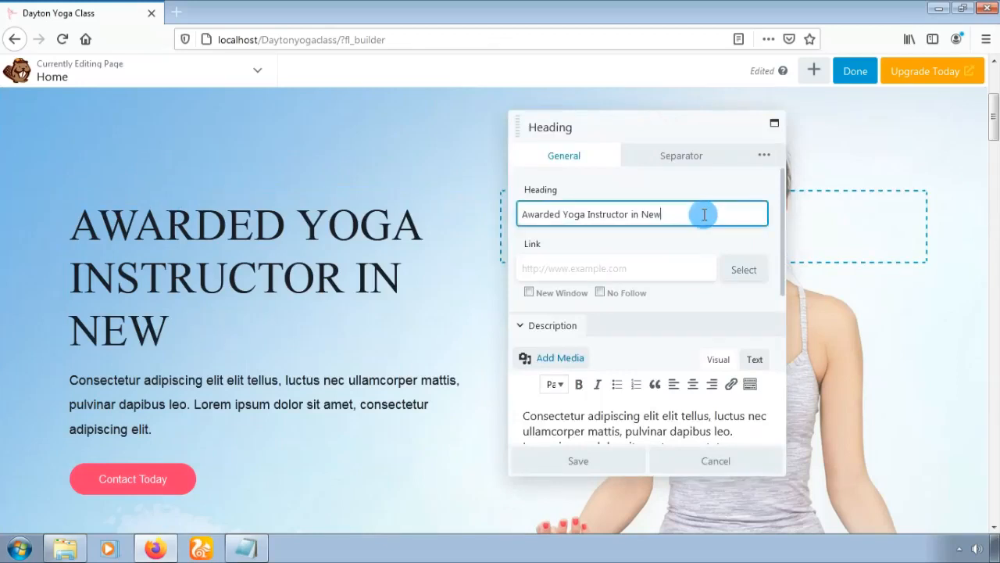
pyautogui.press('BackSpace')
pyautogui.press('BackSpace')
pyautogui.press('BackSpace')
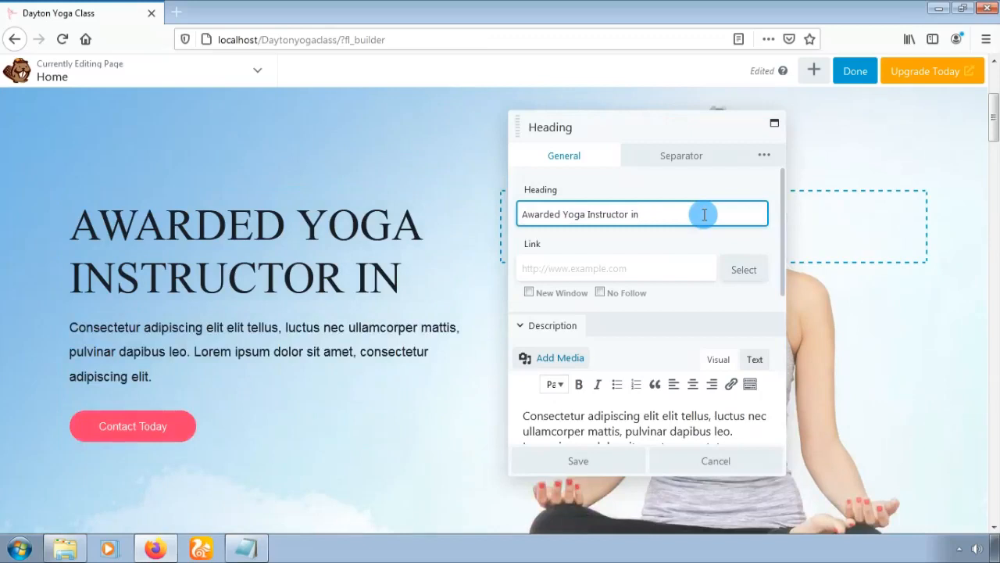
pyautogui.write('Day')
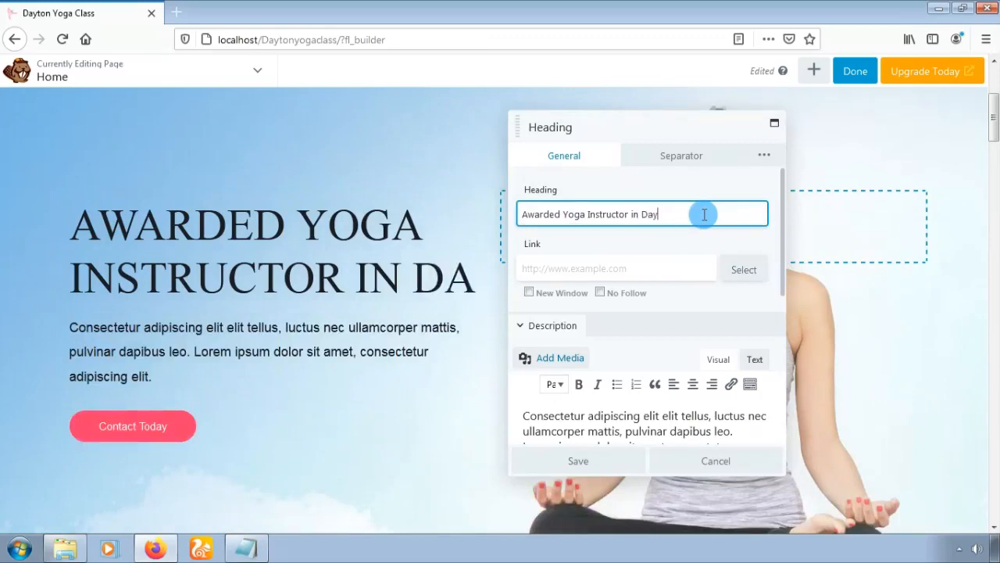
pyautogui.write('ton')
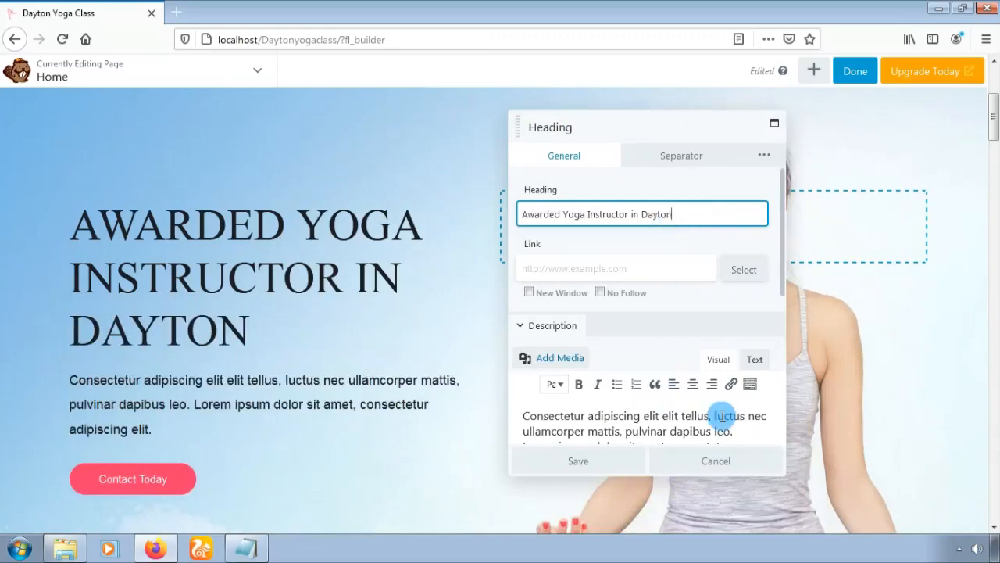
# - Replace the heading's description with the copied paragraph that begins "Come to Dayton Yoga class and develop your inner strength" and ends "get 10% Discount"
pyautogui.moveTo(781, 248); pyautogui.dragTo(784, 279)
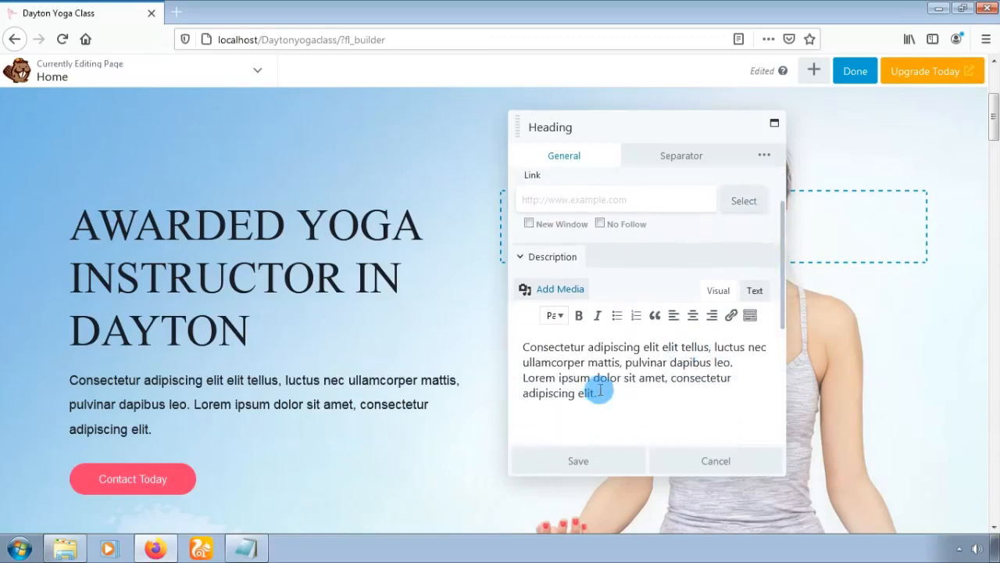
pyautogui.moveTo(595, 394); pyautogui.dragTo(504, 339)
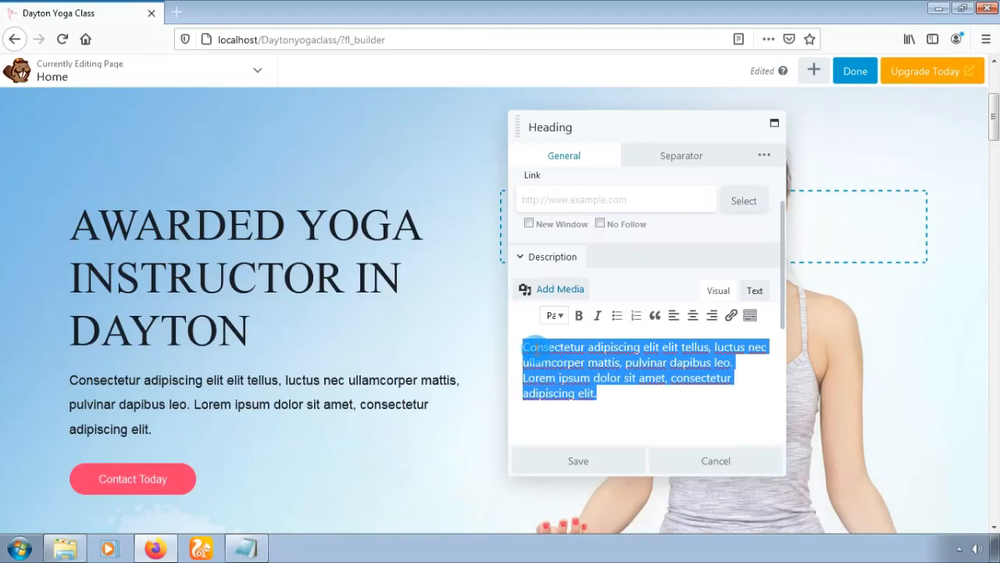
pyautogui.press('BackSpace')
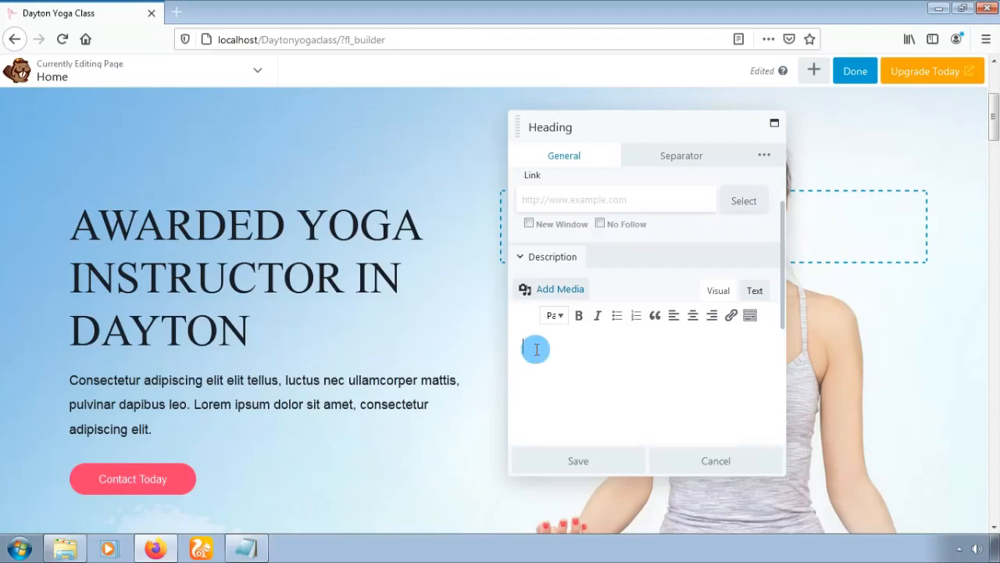
pyautogui.rightClick(536, 349)
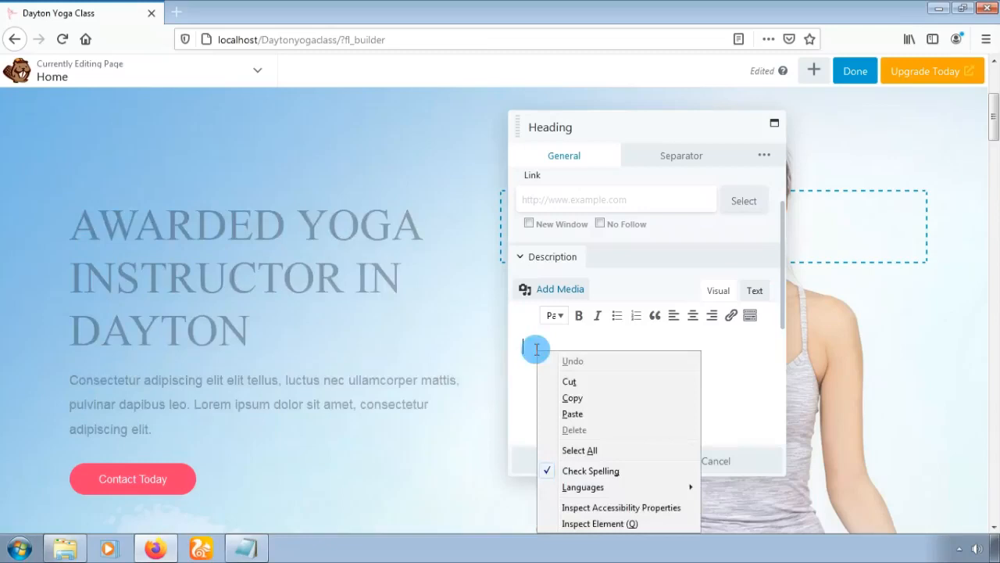
pyautogui.click(573, 414)
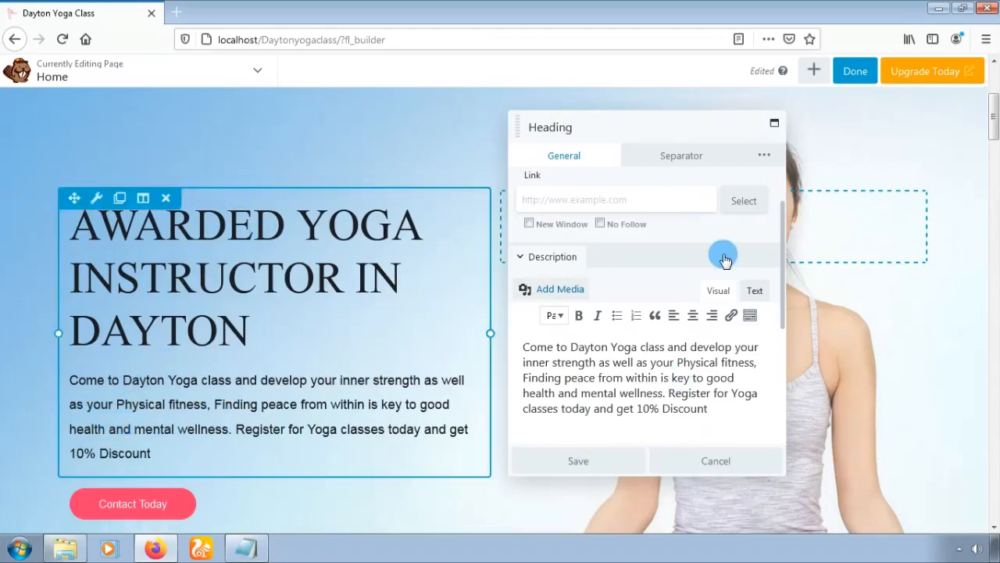
# - Set the heading's separator style to Line and view the available separator positions
pyautogui.click(677, 158)
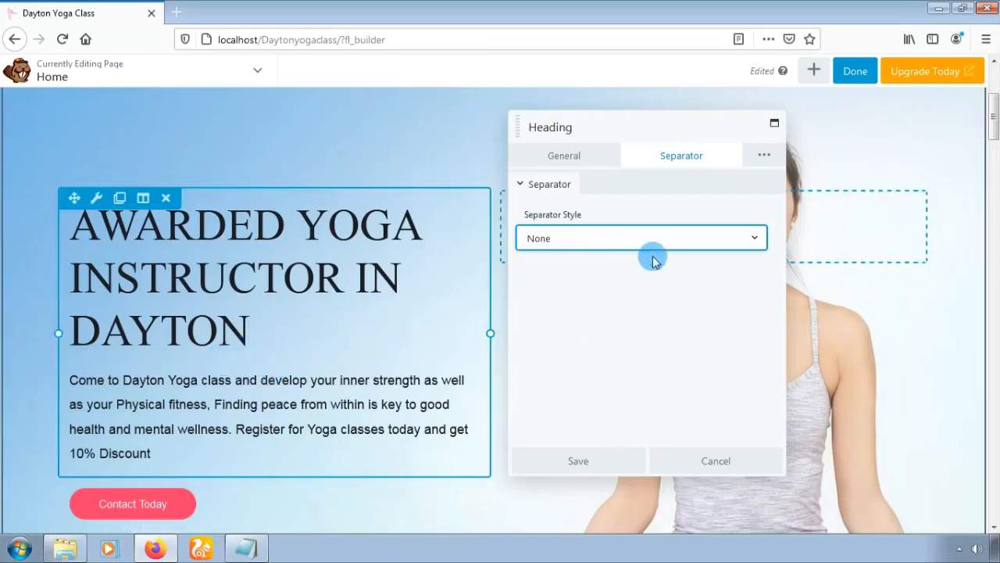
pyautogui.click(755, 238)
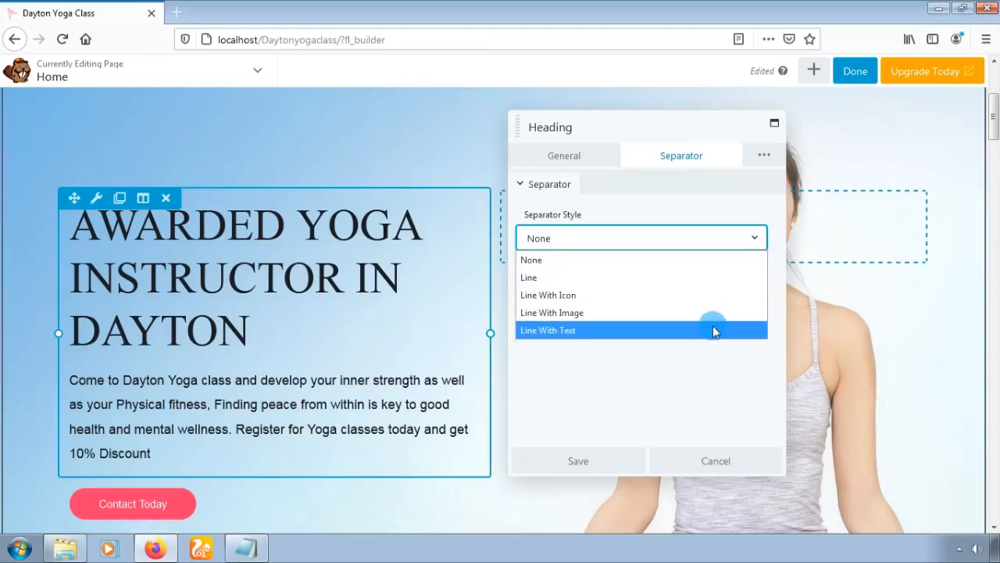
pyautogui.click(697, 279)
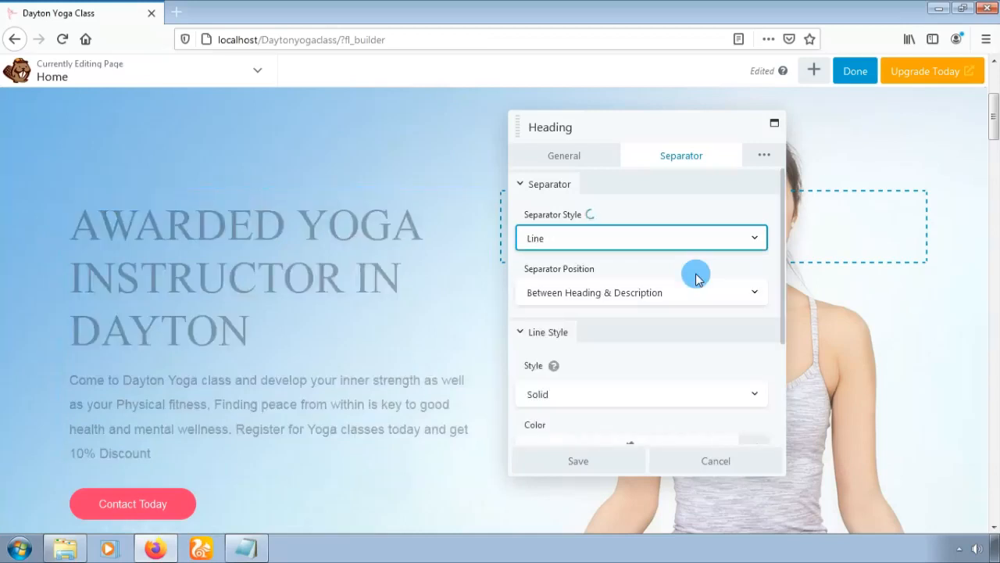
pyautogui.click(755, 294)
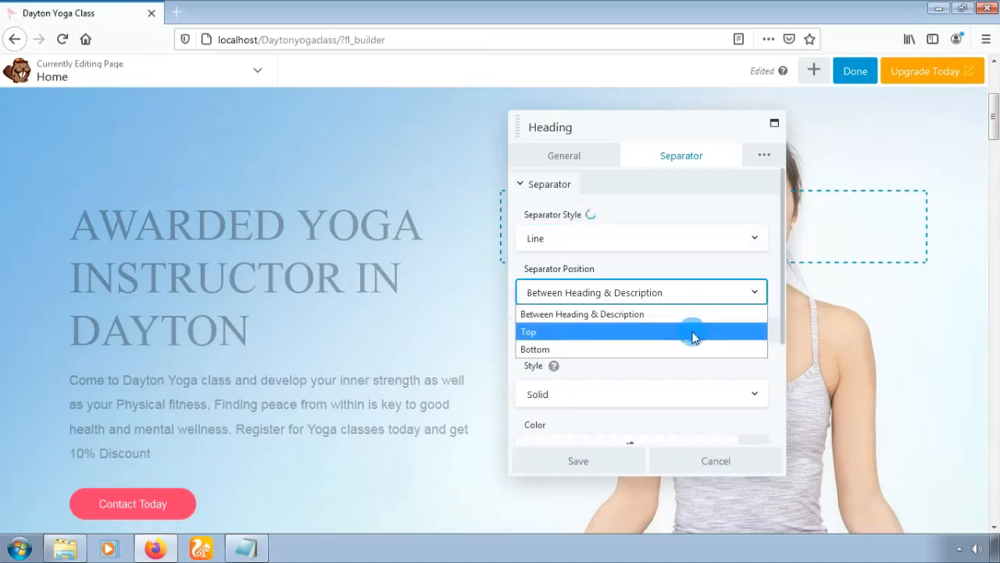
pyautogui.click(720, 270)
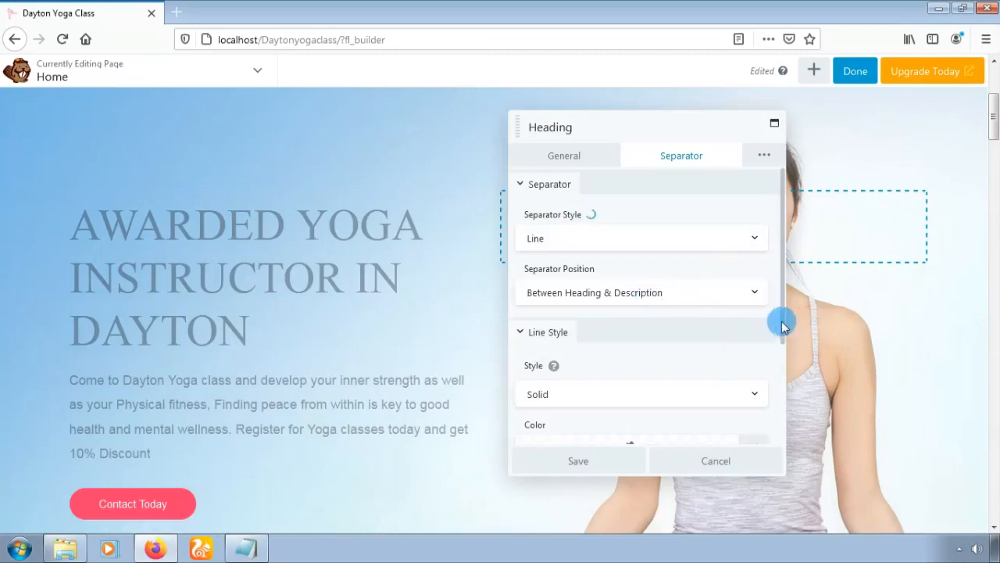
# - Examine the separator's line style, color, thickness and width options, including the color picker
pyautogui.scroll(-1, 784, 324)
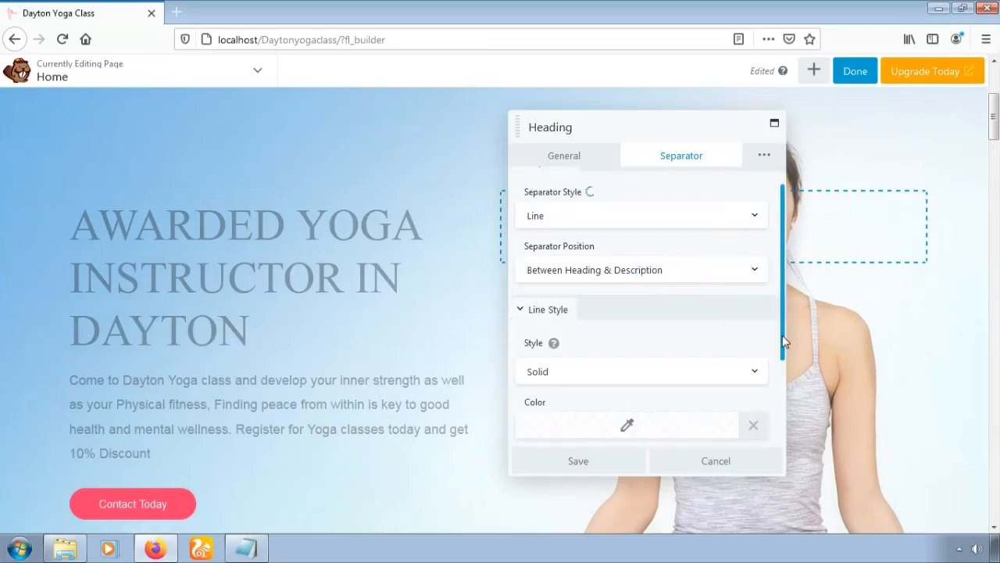
pyautogui.click(756, 365)
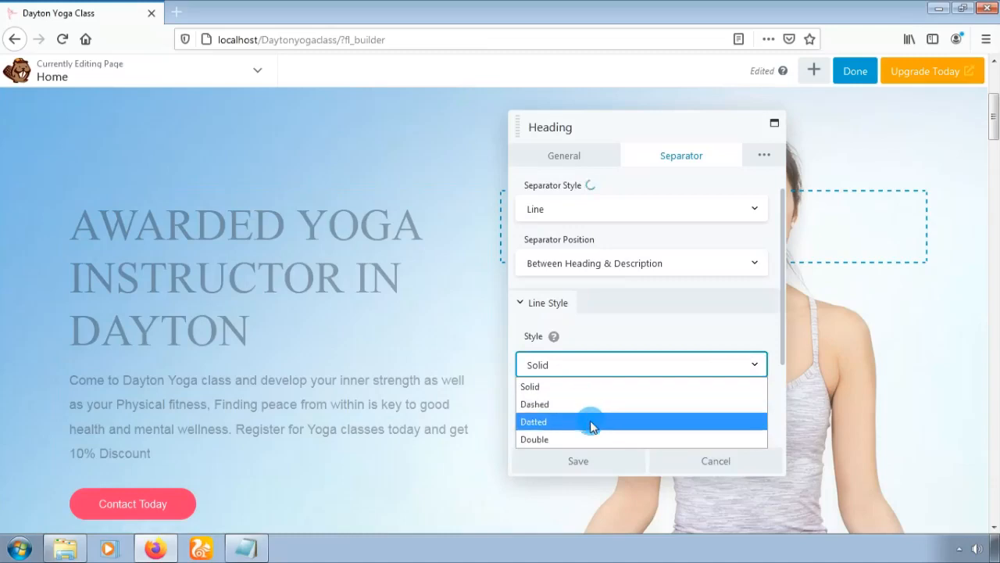
pyautogui.click(755, 325)
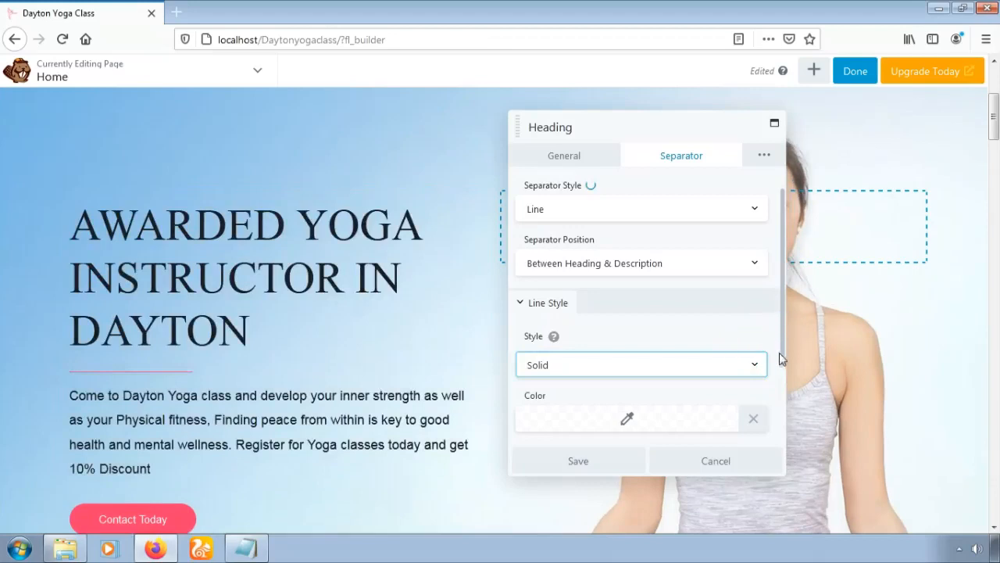
pyautogui.click(782, 341)
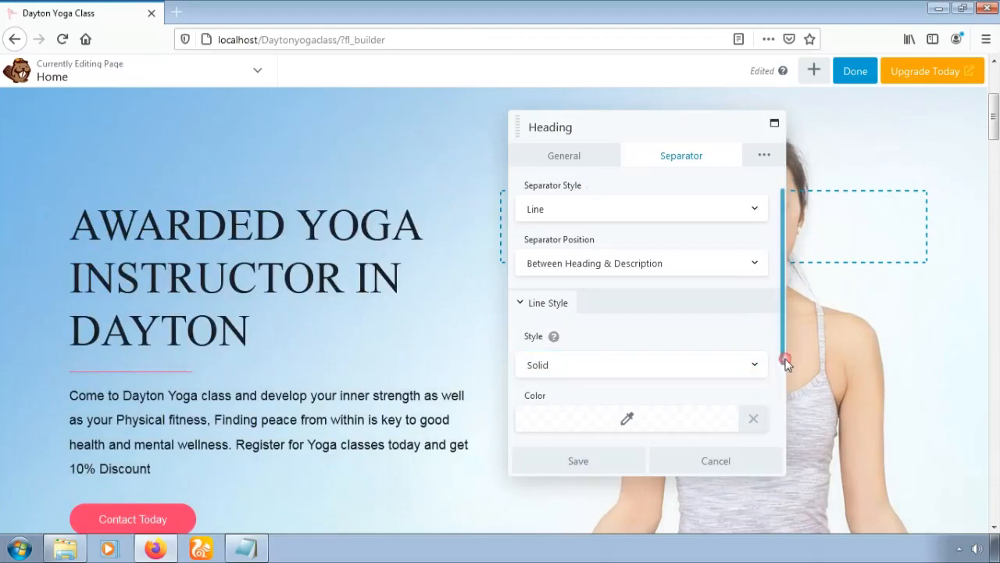
pyautogui.scroll(-1, 786, 346)
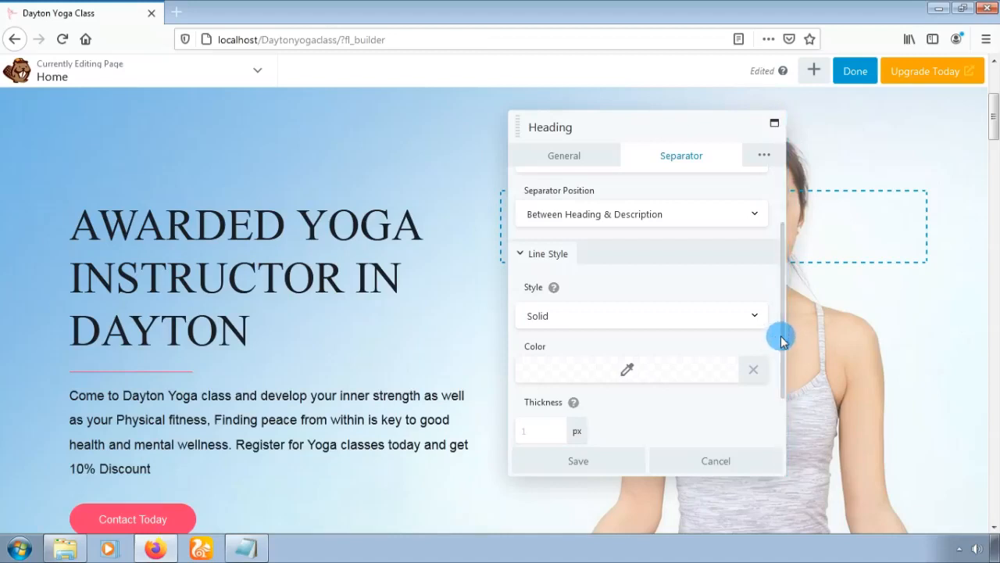
pyautogui.moveTo(780, 354); pyautogui.dragTo(781, 378)
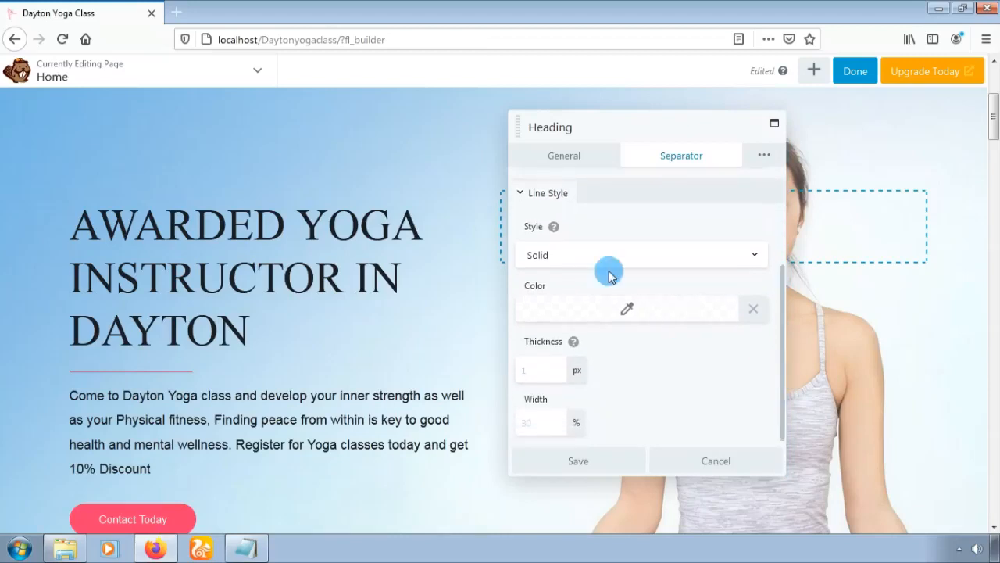
pyautogui.click(623, 311)
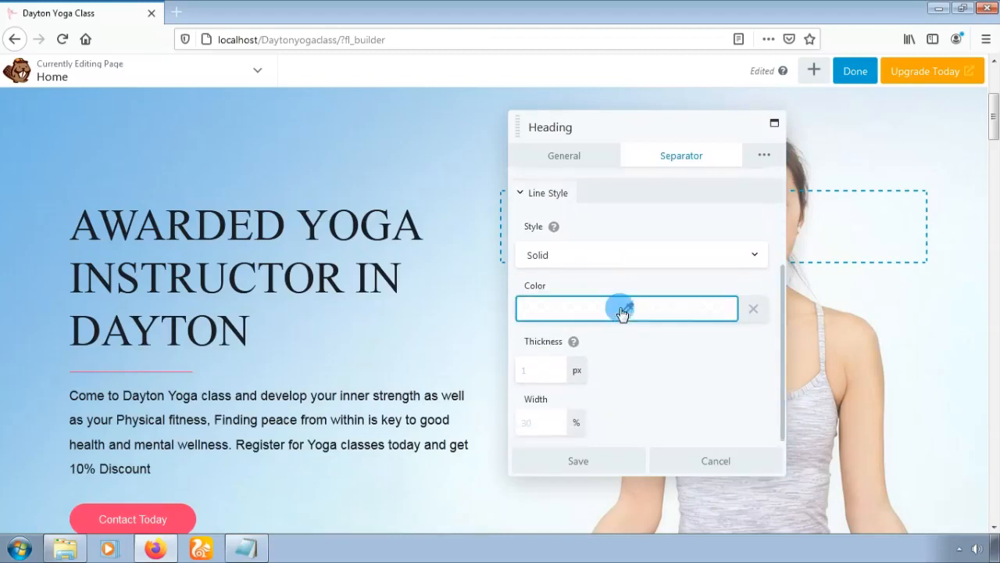
pyautogui.click(623, 311)
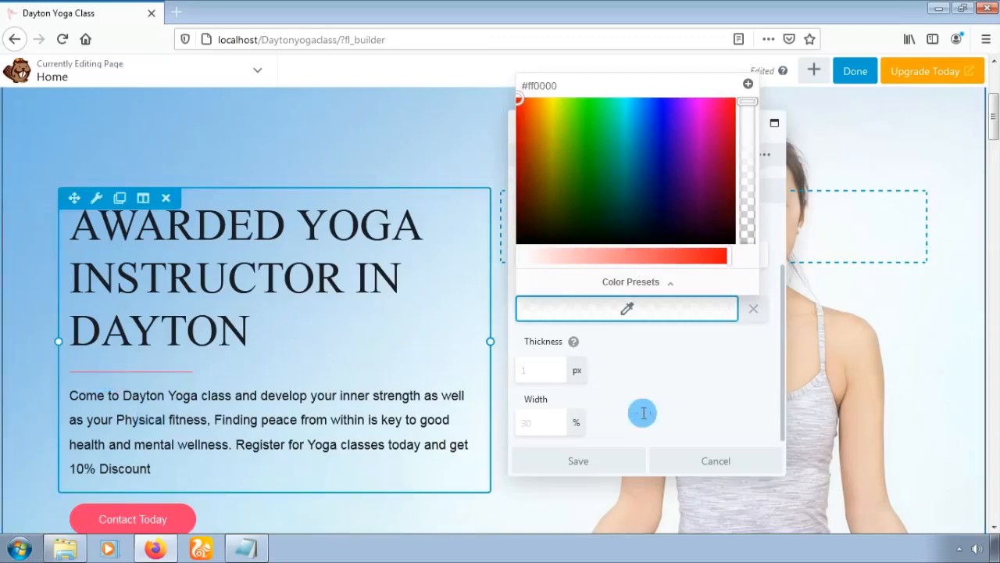
pyautogui.click(695, 394)
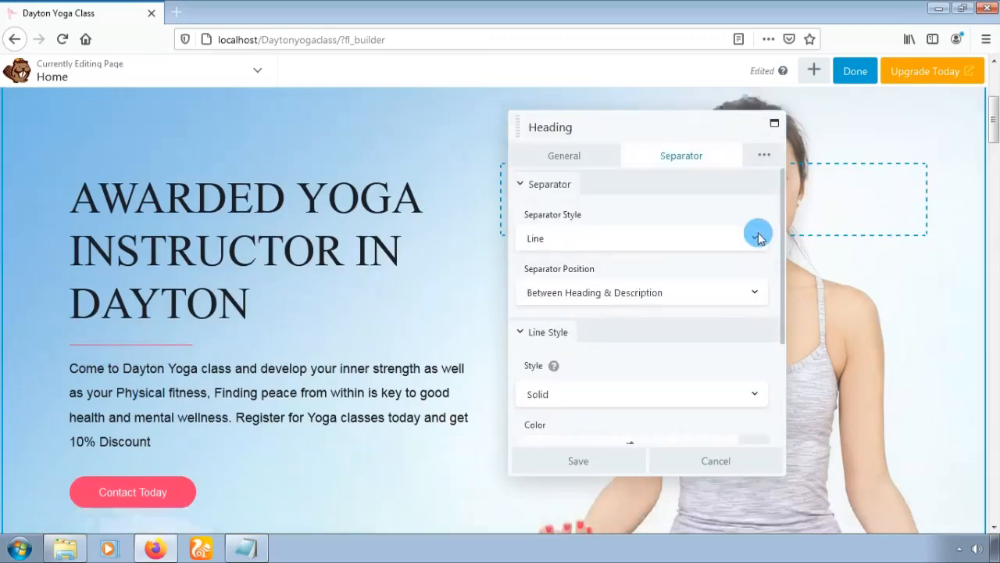
# - Set the heading's separator style back to None
pyautogui.click(758, 238)
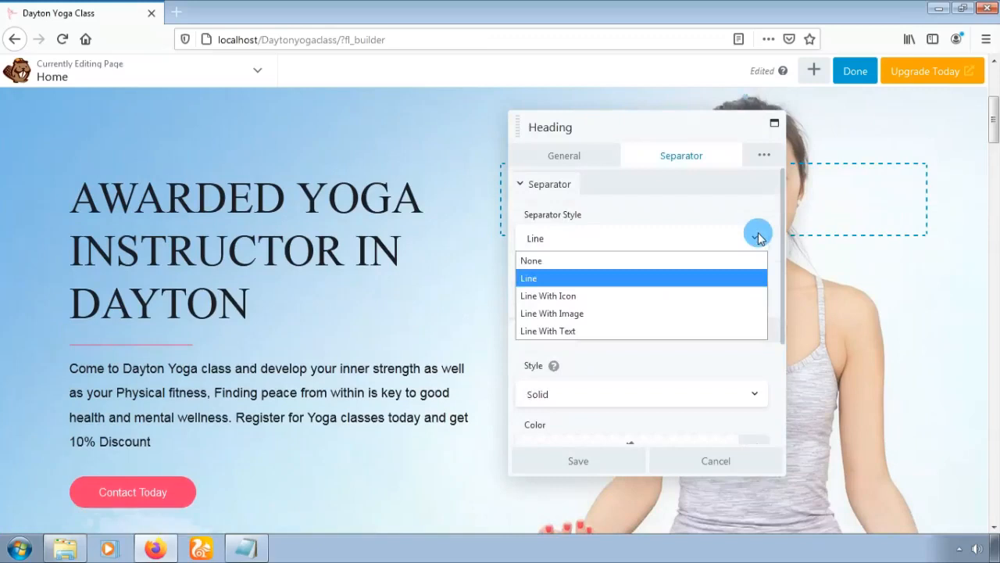
pyautogui.click(661, 268)
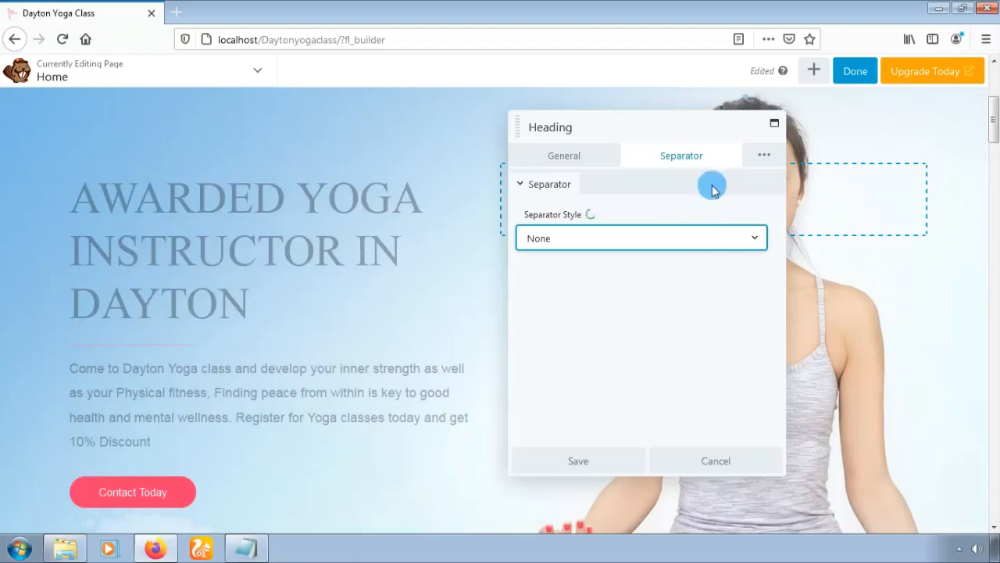
# - Open the heading's typography settings and view the available HTML tags
pyautogui.click(766, 158)
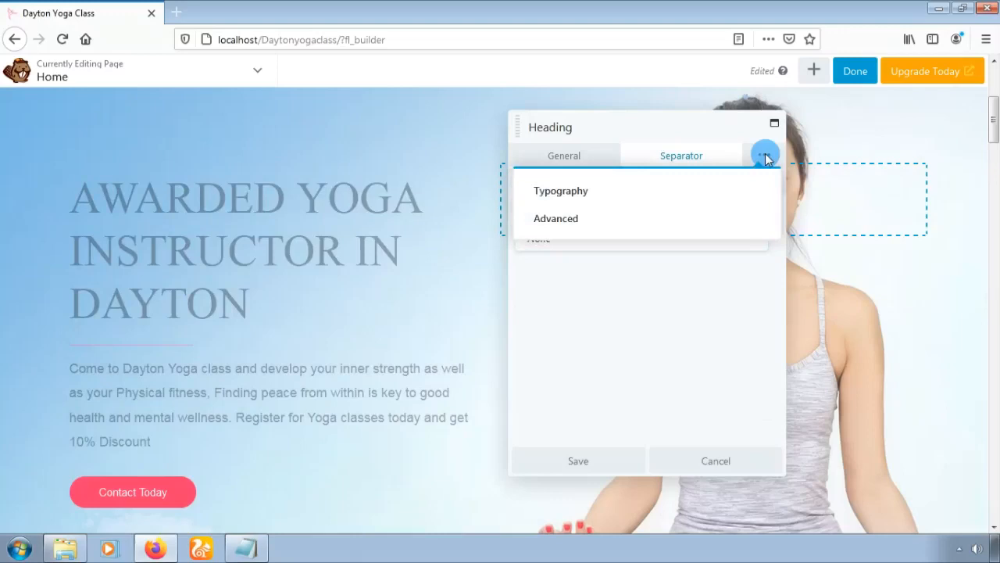
pyautogui.click(576, 197)
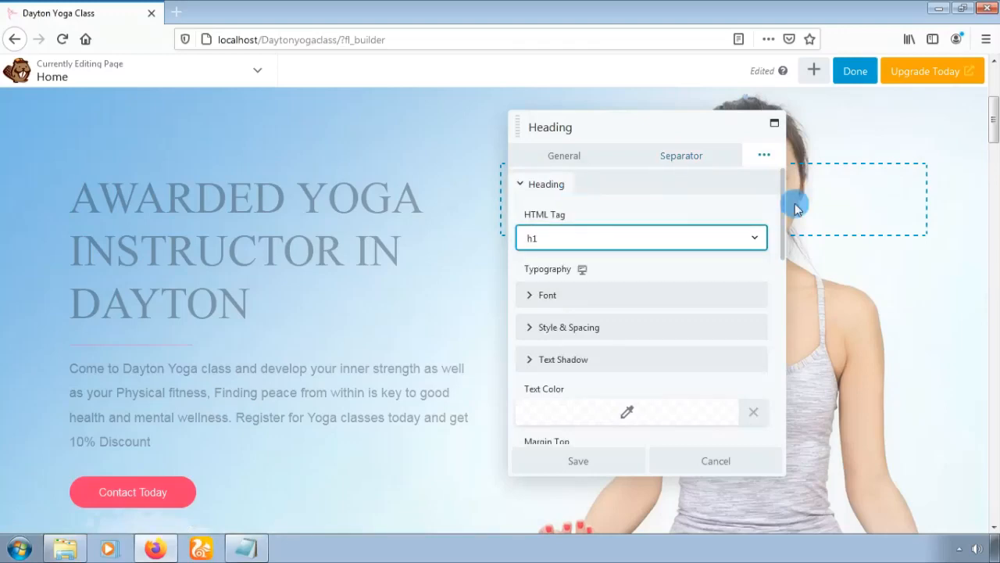
pyautogui.click(755, 238)
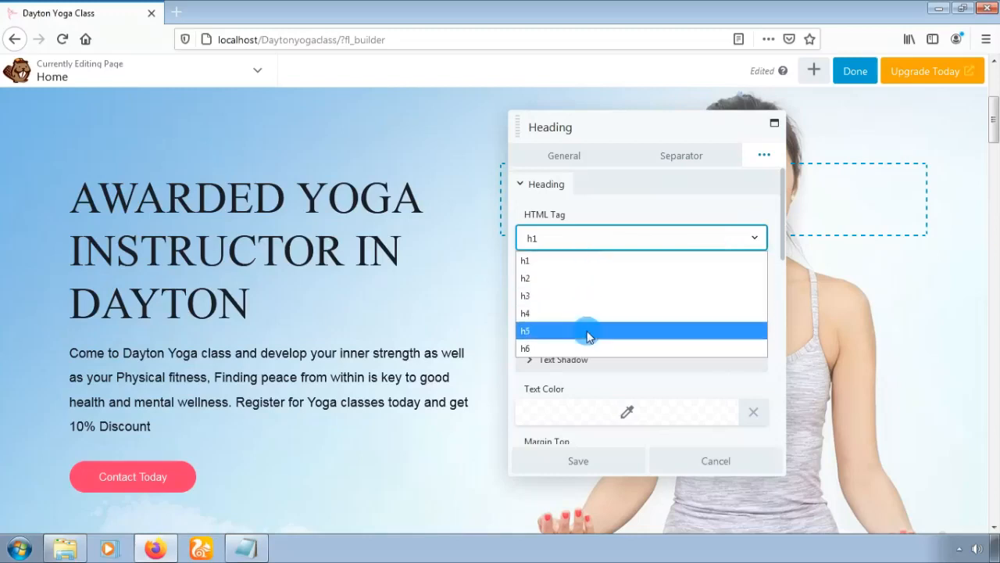
pyautogui.click(707, 201)
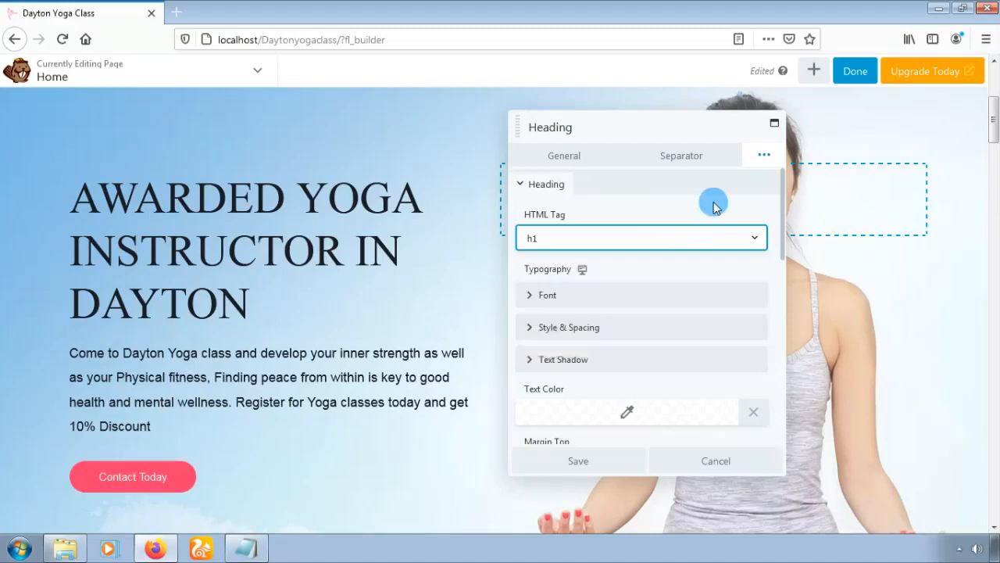
# - Try the h3 HTML tag on the heading and switch it back to h1
pyautogui.click(757, 240)
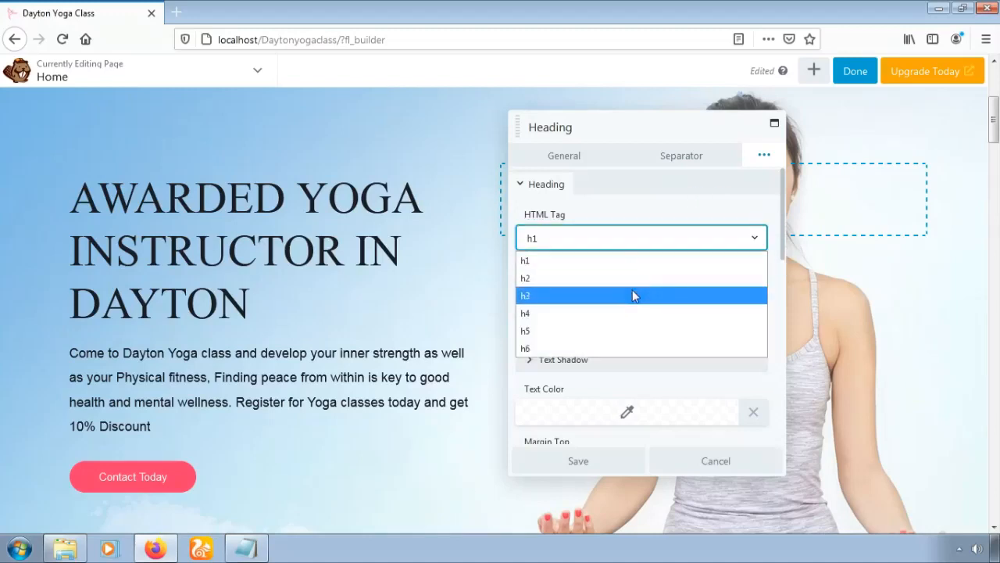
pyautogui.press('Escape')
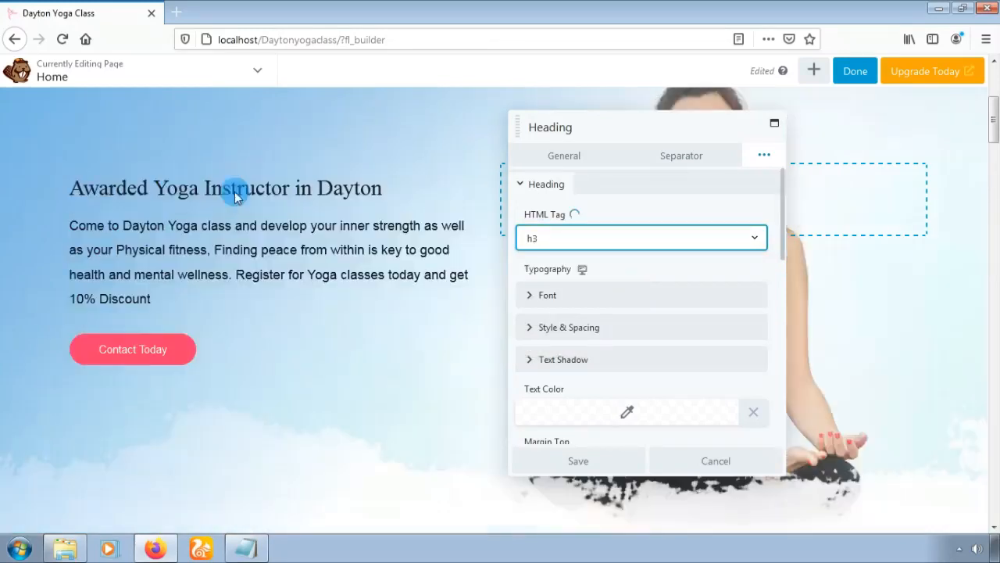
pyautogui.click(755, 241)
pyautogui.click(761, 251)
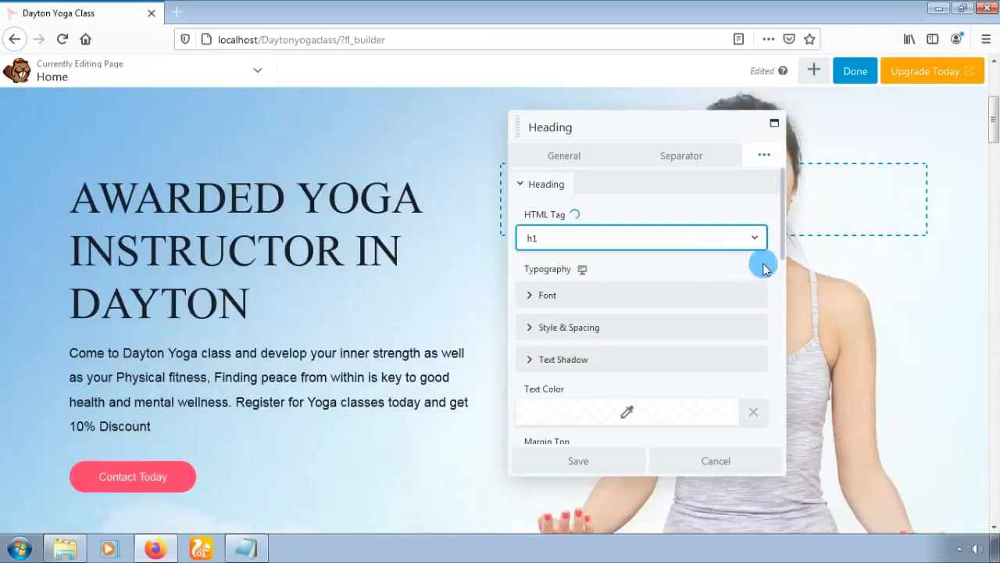
# - Expand the heading's font settings and examine the available font families and weights
pyautogui.scroll(-1, 786, 258)
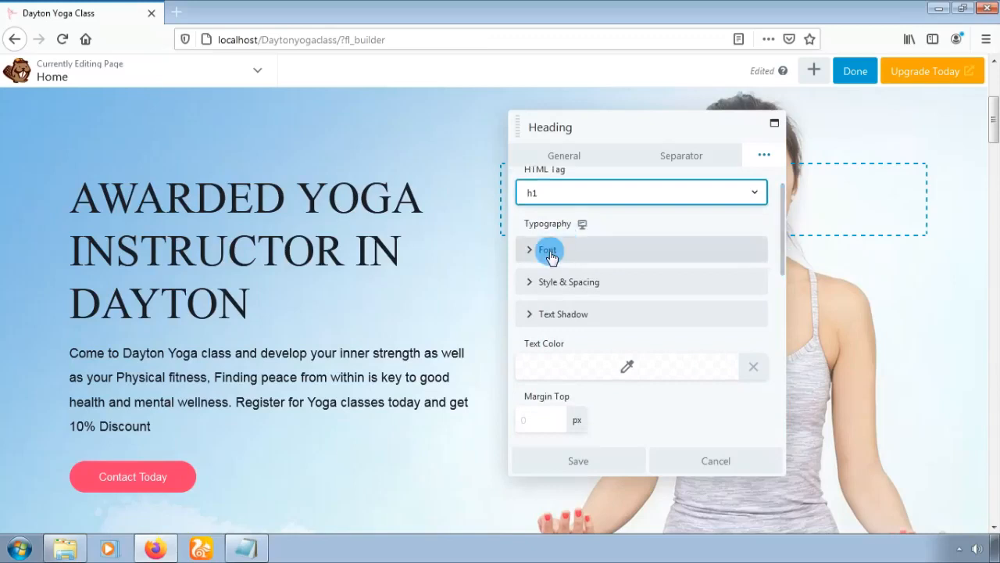
pyautogui.click(548, 250)
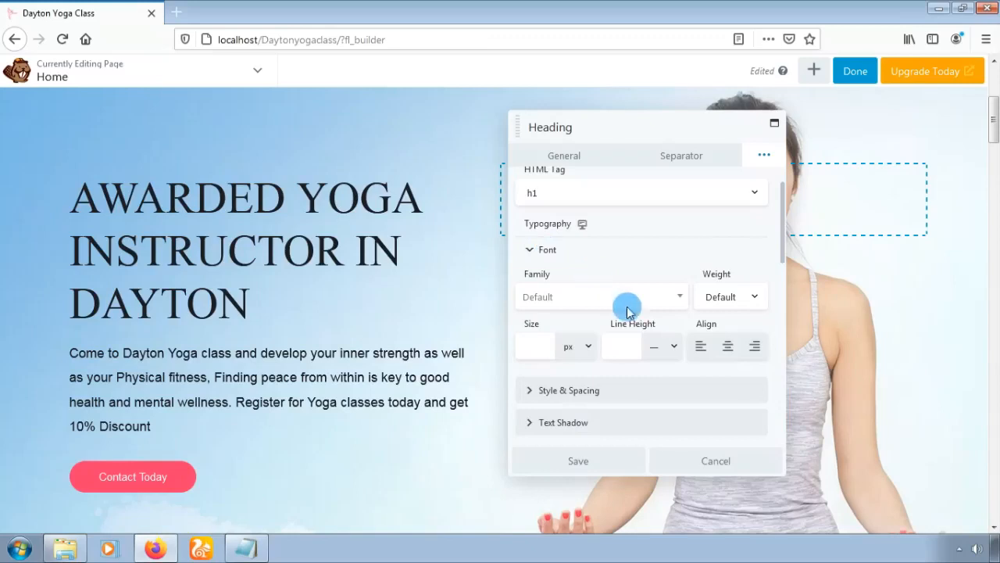
pyautogui.click(685, 298)
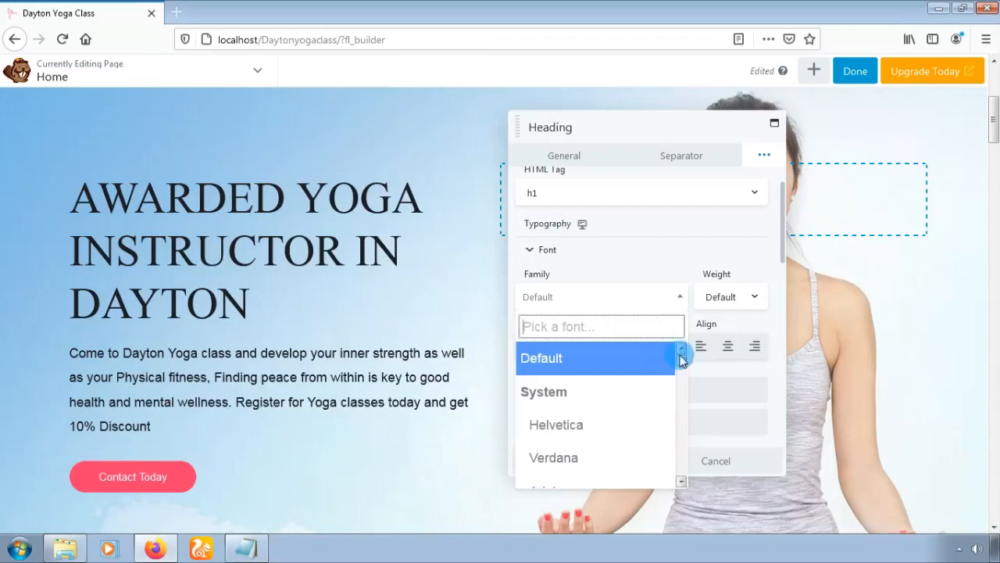
pyautogui.moveTo(680, 362)
pyautogui.mouseDown()
pyautogui.moveTo(683, 374)
pyautogui.moveTo(682, 351)
pyautogui.mouseUp()
pyautogui.click(715, 284)
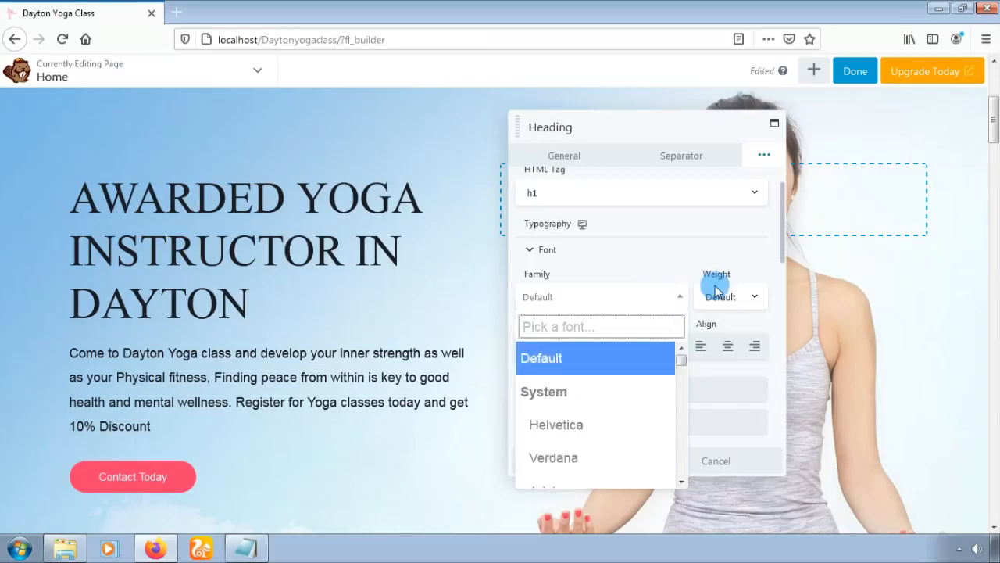
pyautogui.click(755, 300)
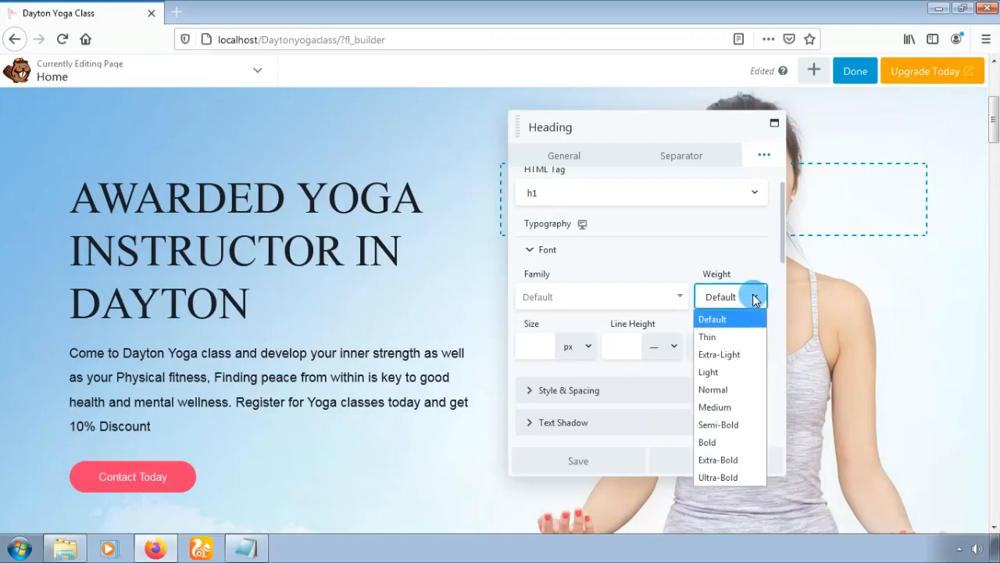
pyautogui.click(755, 300)
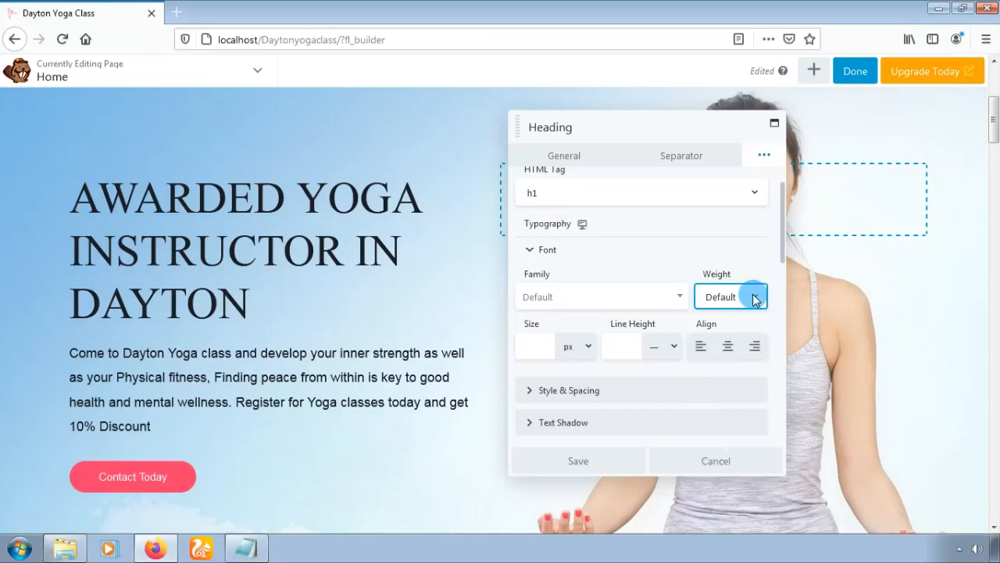
# - View the heading's font size and line height sliders, and collapse the font settings
pyautogui.click(541, 344)
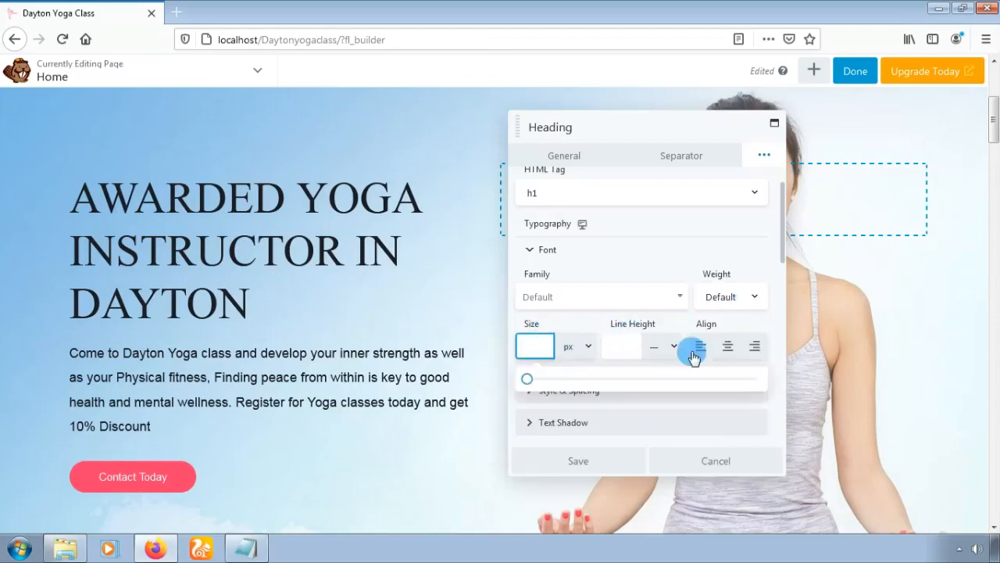
pyautogui.click(628, 336)
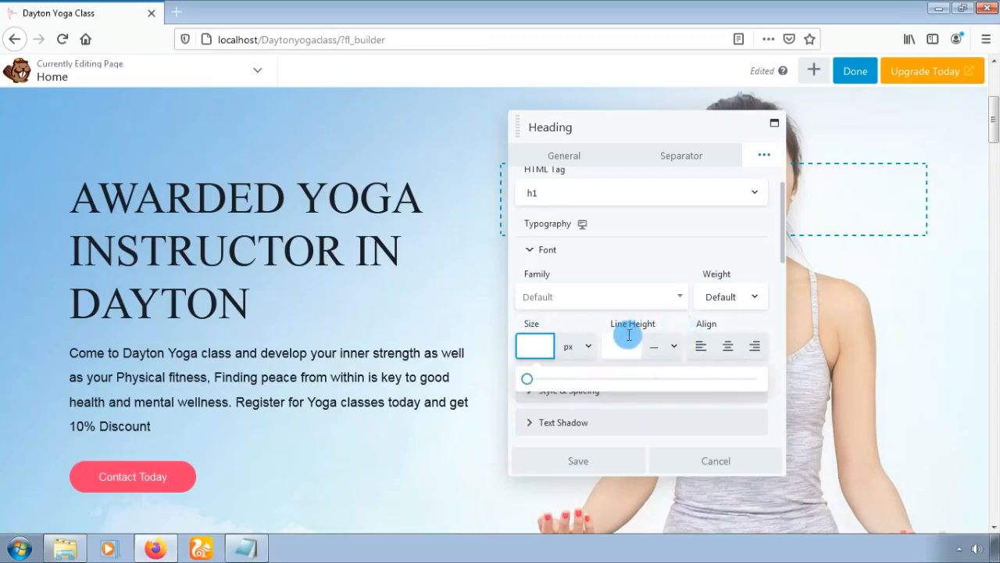
pyautogui.click(630, 341)
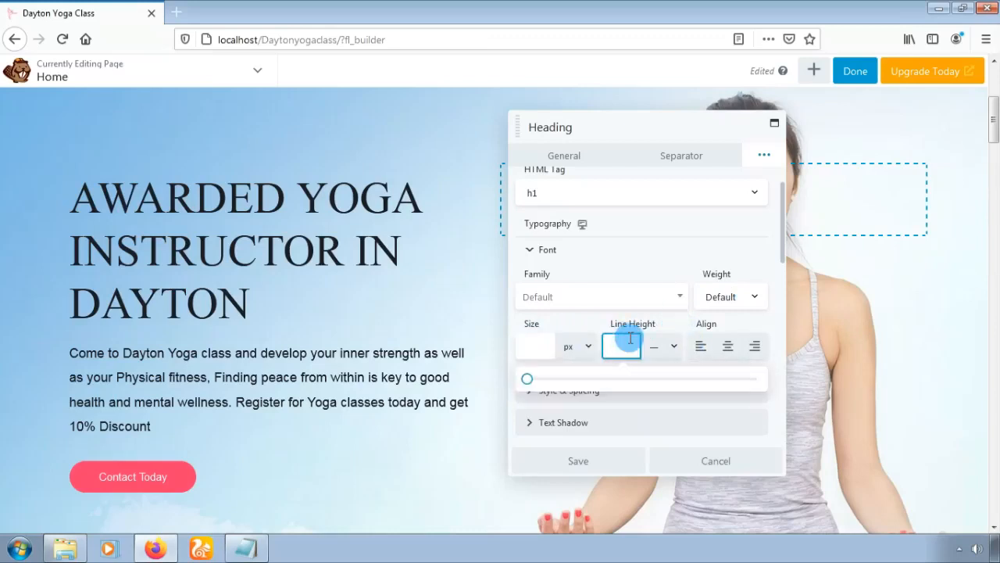
pyautogui.click(684, 370)
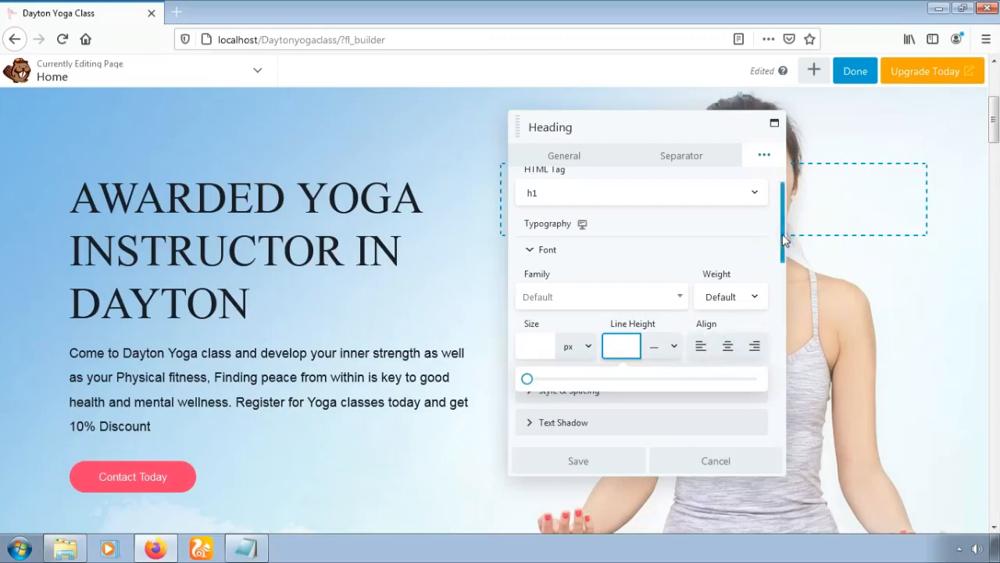
pyautogui.scroll(-1, 782, 223)
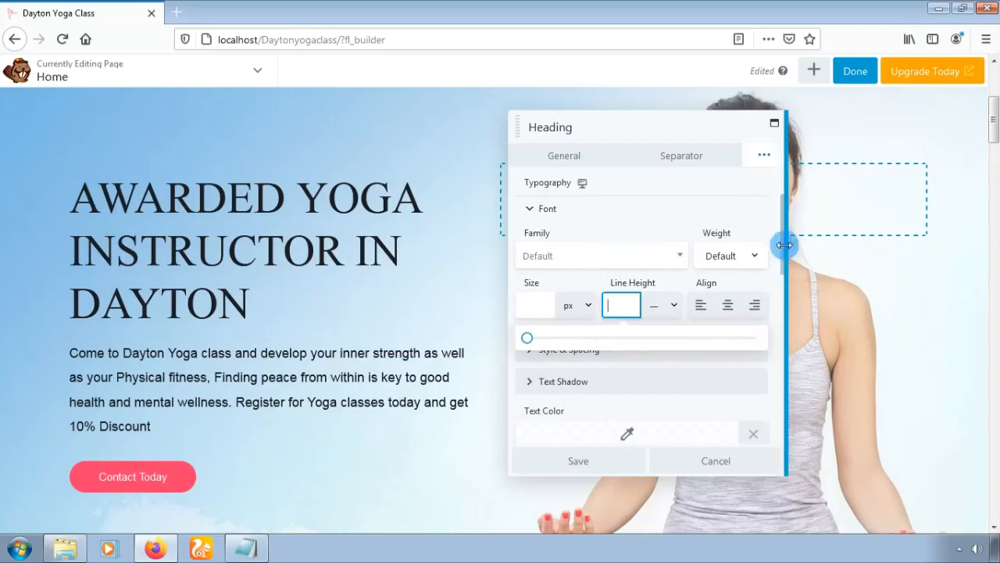
pyautogui.scroll(1, 782, 248)
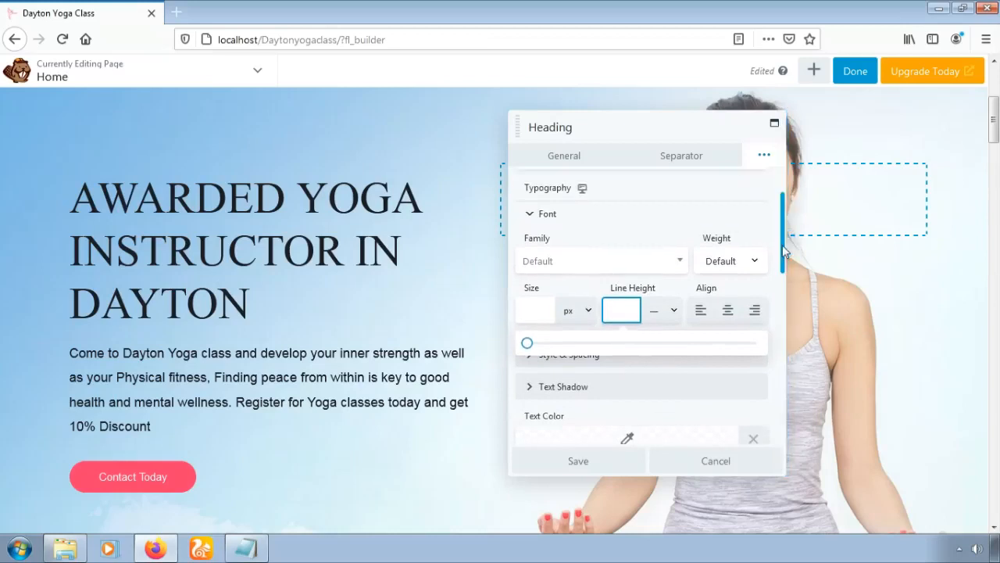
pyautogui.click(528, 223)
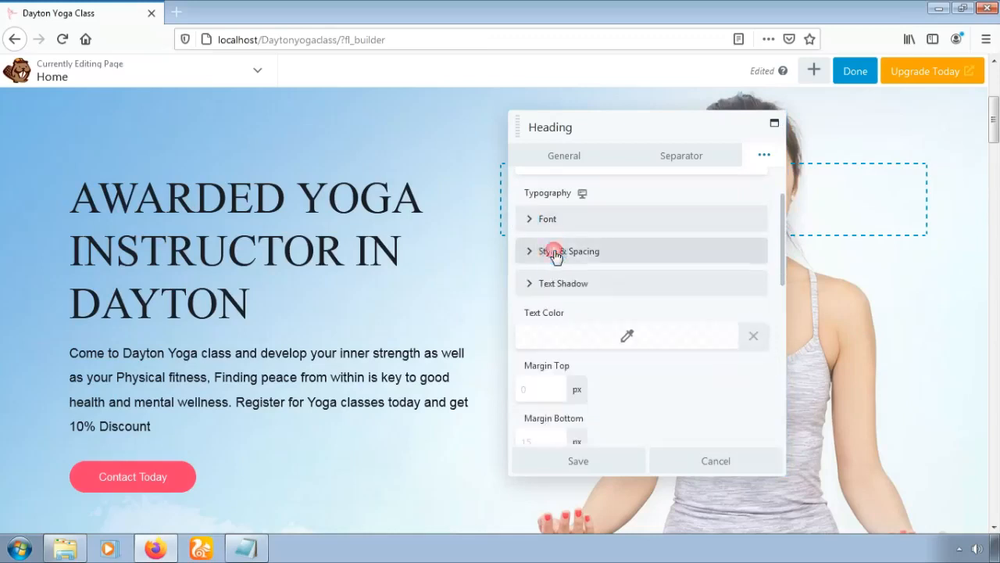
# - Examine the heading's style and spacing settings, including letter spacing and the text decoration options
pyautogui.click(556, 252)
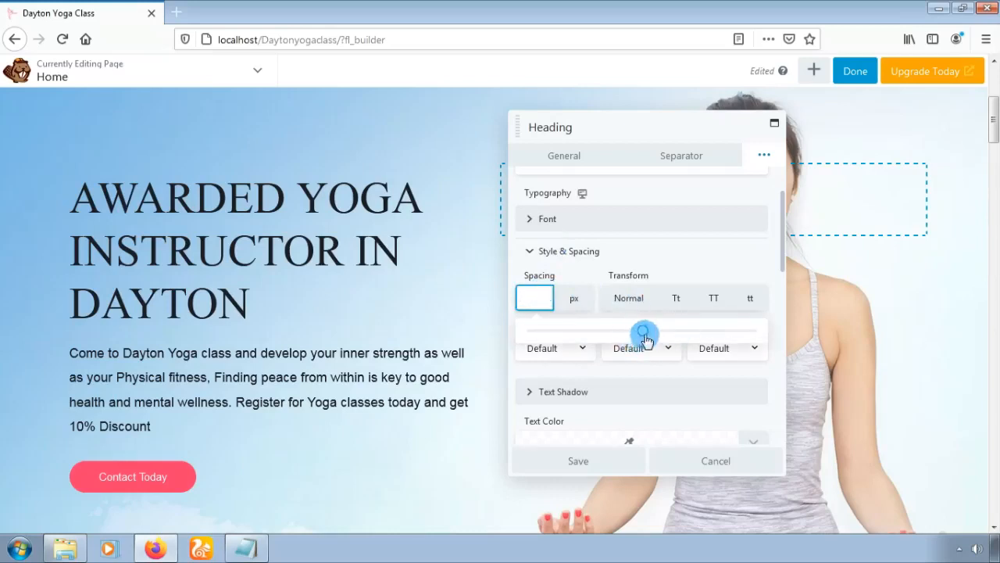
pyautogui.click(644, 253)
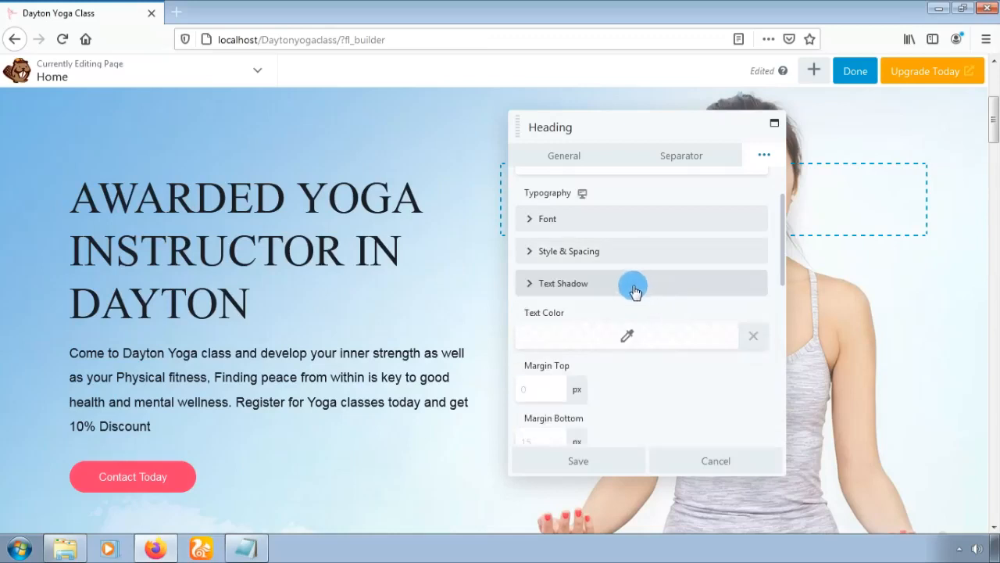
pyautogui.click(615, 253)
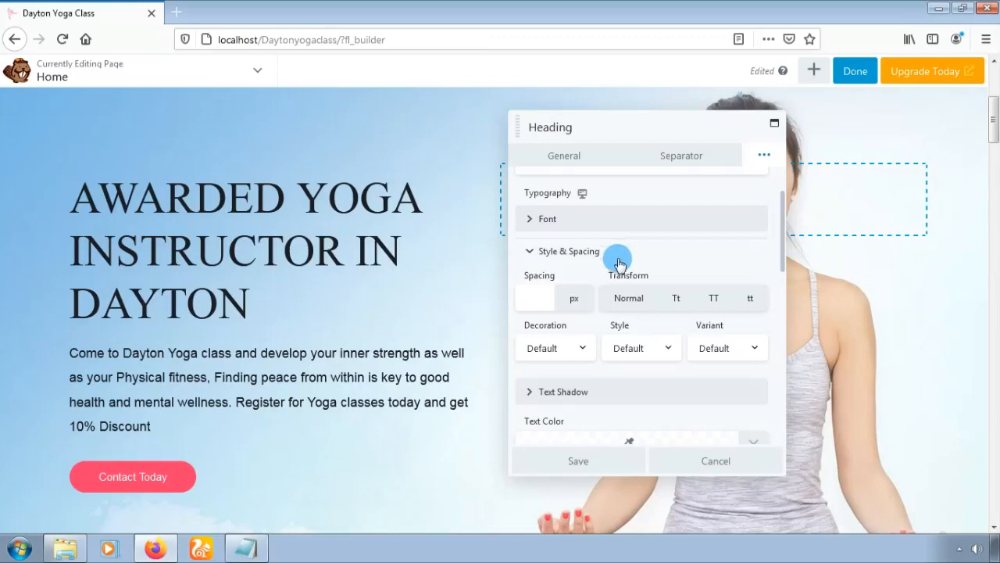
pyautogui.click(583, 348)
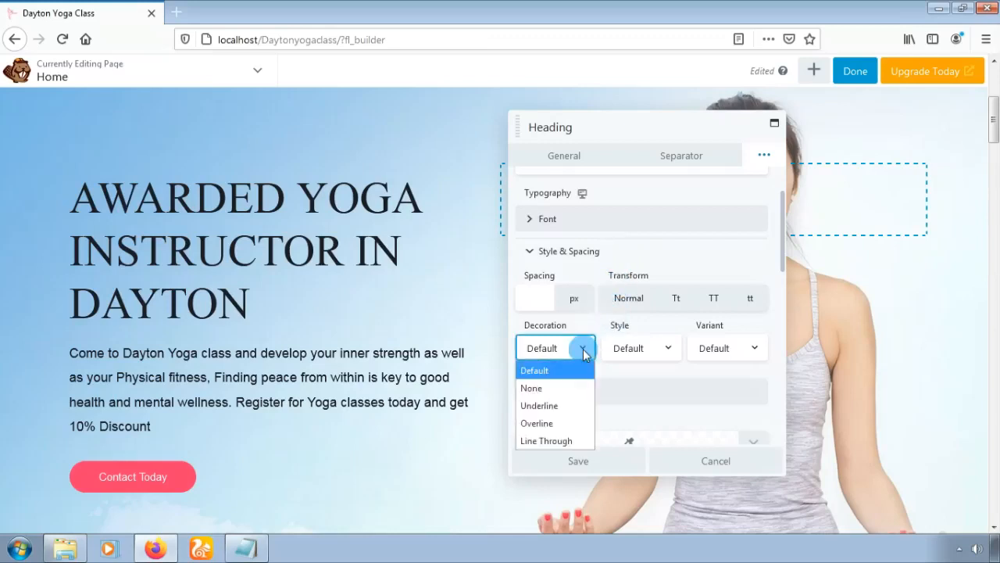
pyautogui.click(582, 348)
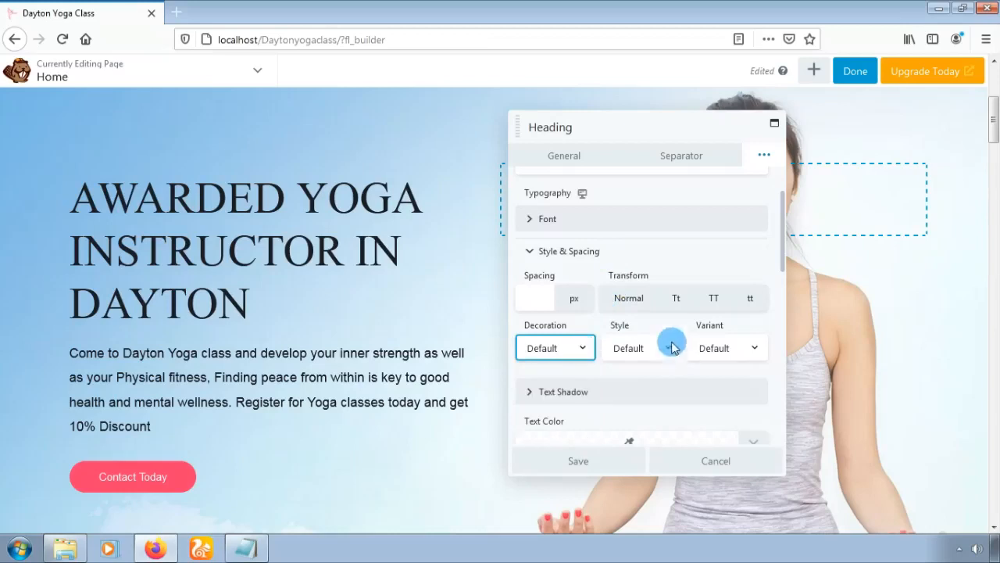
pyautogui.click(535, 261)
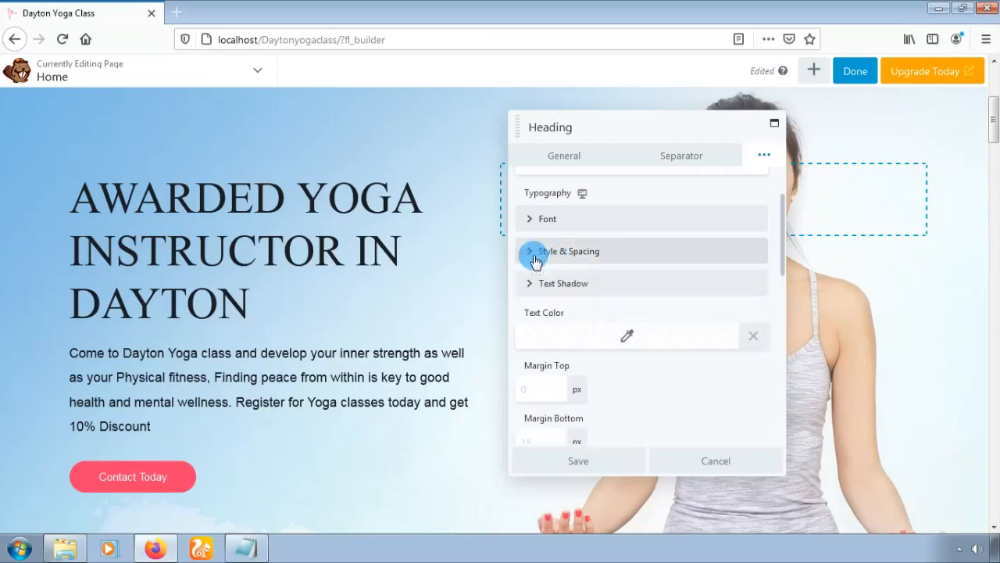
# - Examine the heading's text shadow settings for X, Y and blur, and collapse them
pyautogui.click(540, 287)
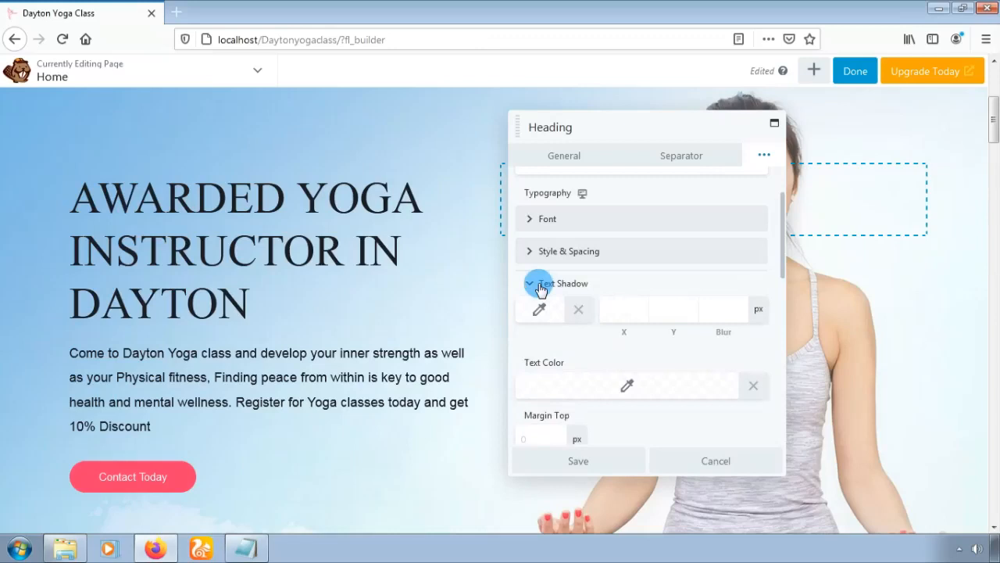
pyautogui.click(621, 306)
pyautogui.click(680, 308)
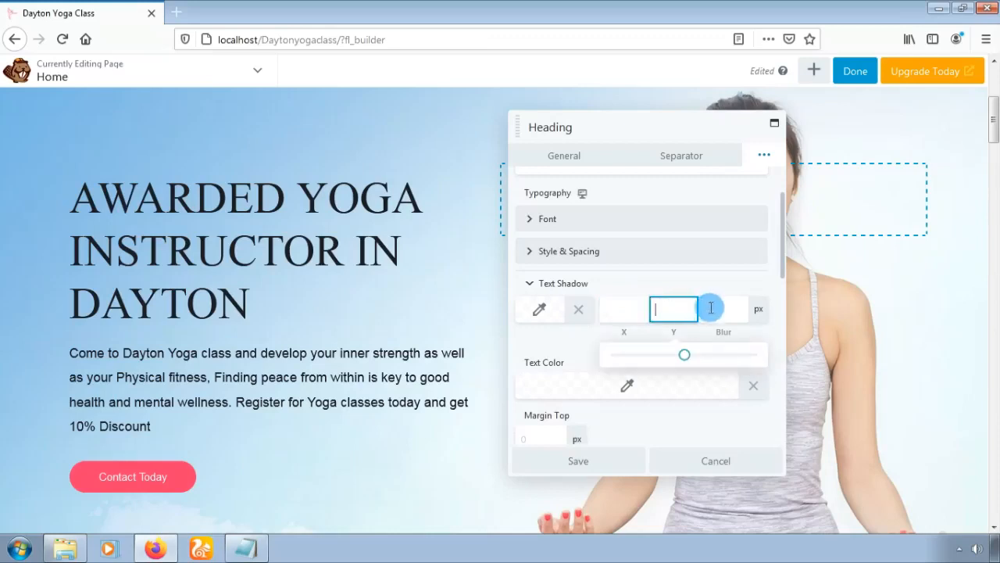
pyautogui.click(711, 308)
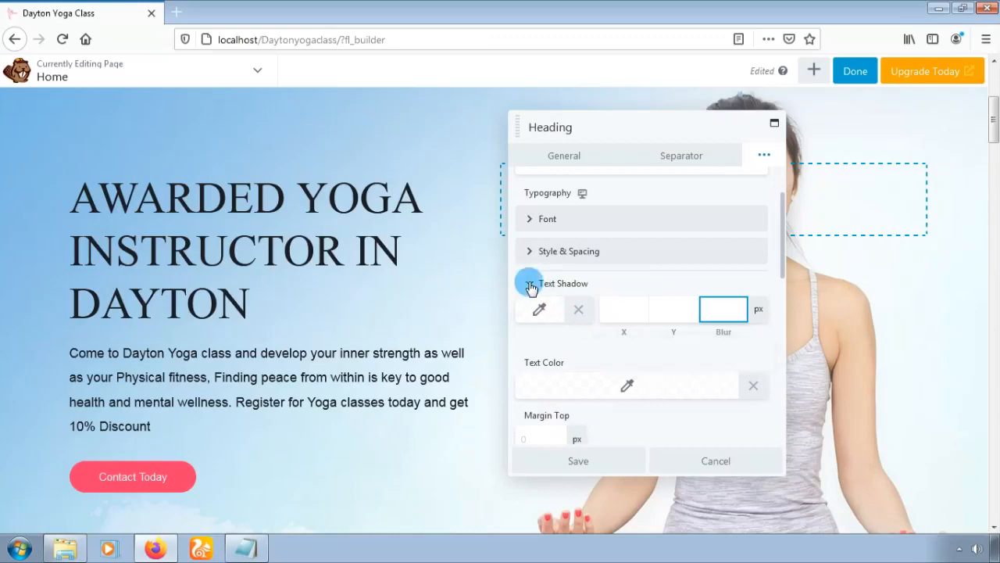
pyautogui.click(531, 286)
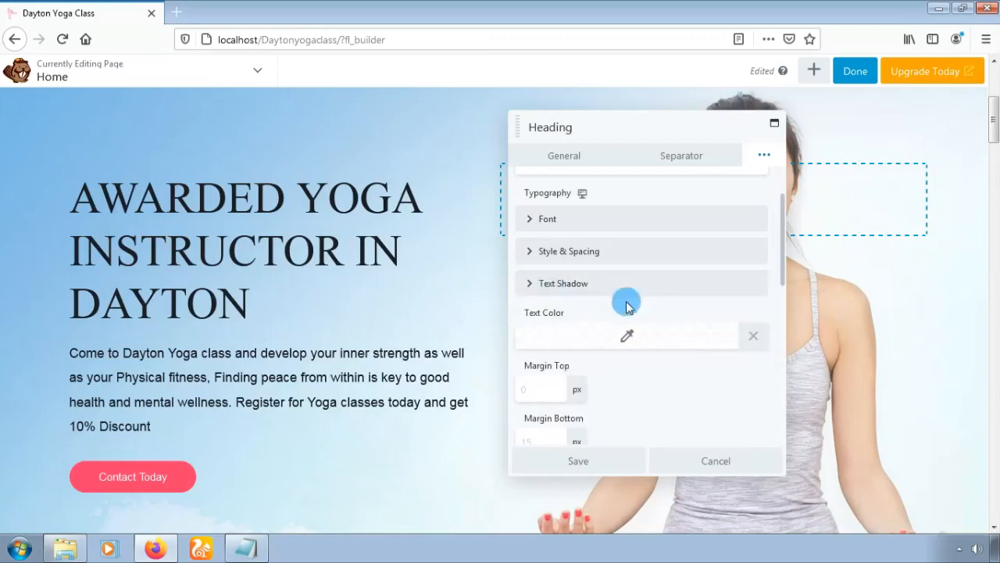
# - View the color picker for the heading's text color and close it without choosing a color
pyautogui.moveTo(781, 272); pyautogui.dragTo(783, 284)
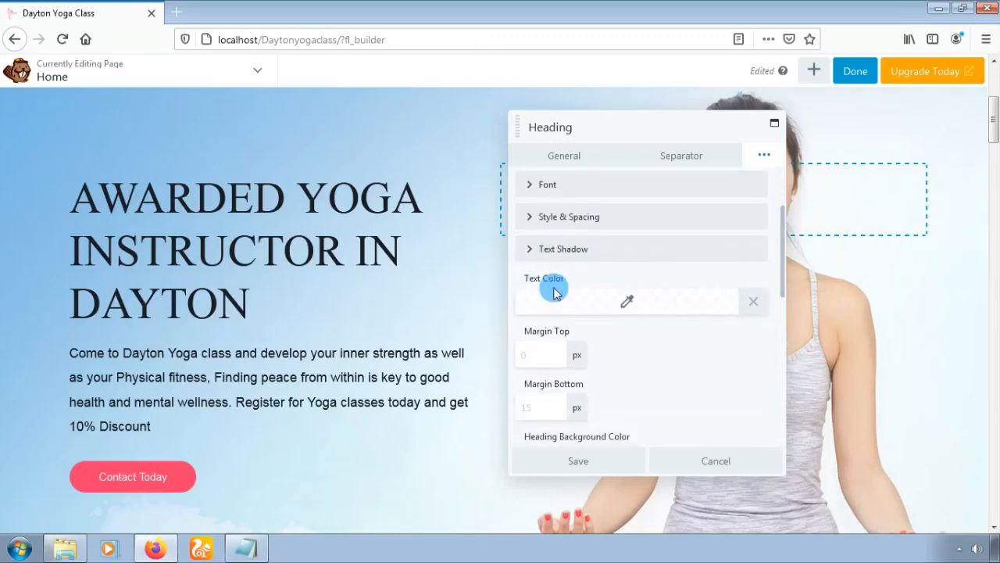
pyautogui.click(626, 298)
pyautogui.click(638, 303)
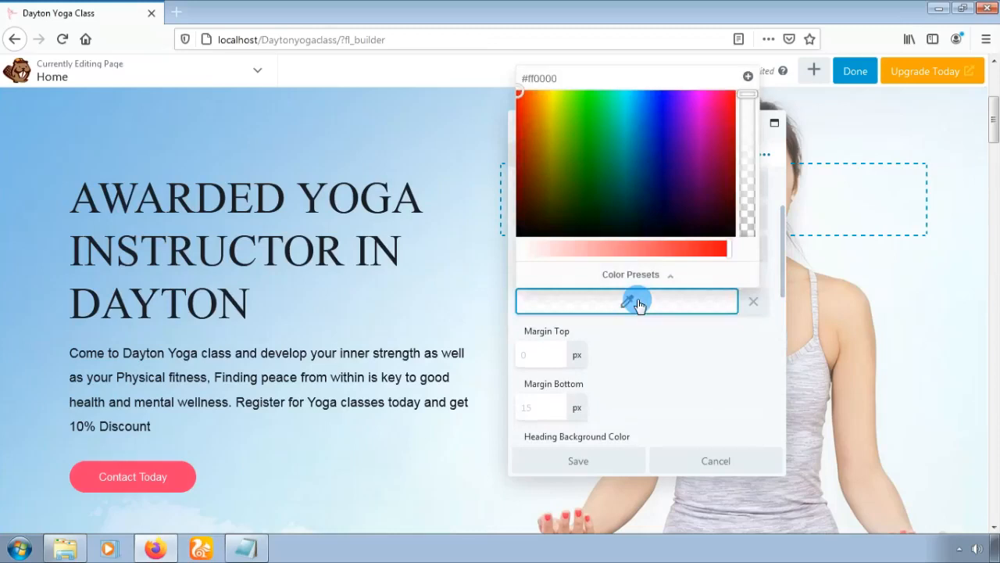
pyautogui.click(638, 304)
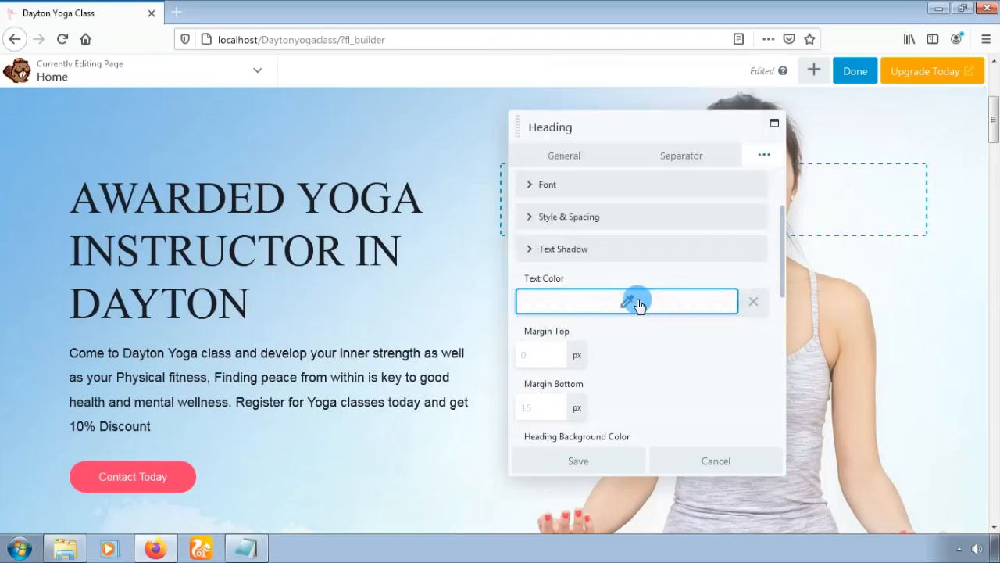
pyautogui.click(638, 304)
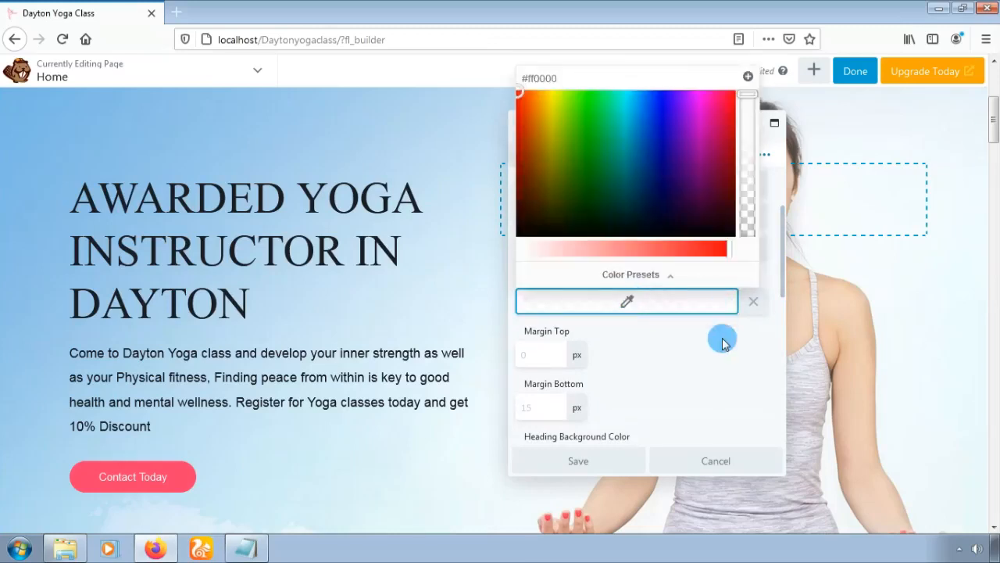
pyautogui.click(786, 300)
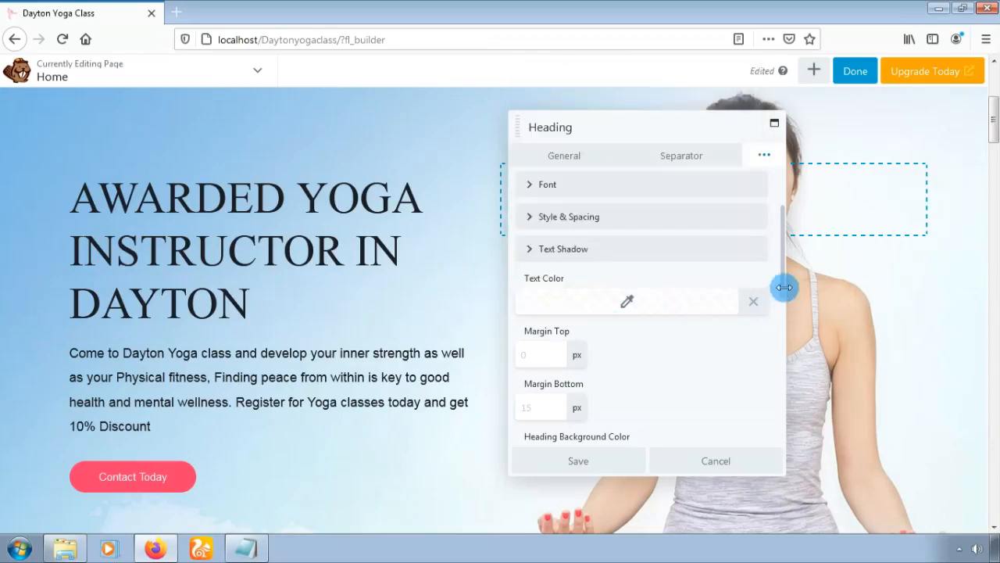
# - Try increasing the heading's top margin with its slider, starting with 11 px
pyautogui.moveTo(784, 291); pyautogui.dragTo(786, 321)
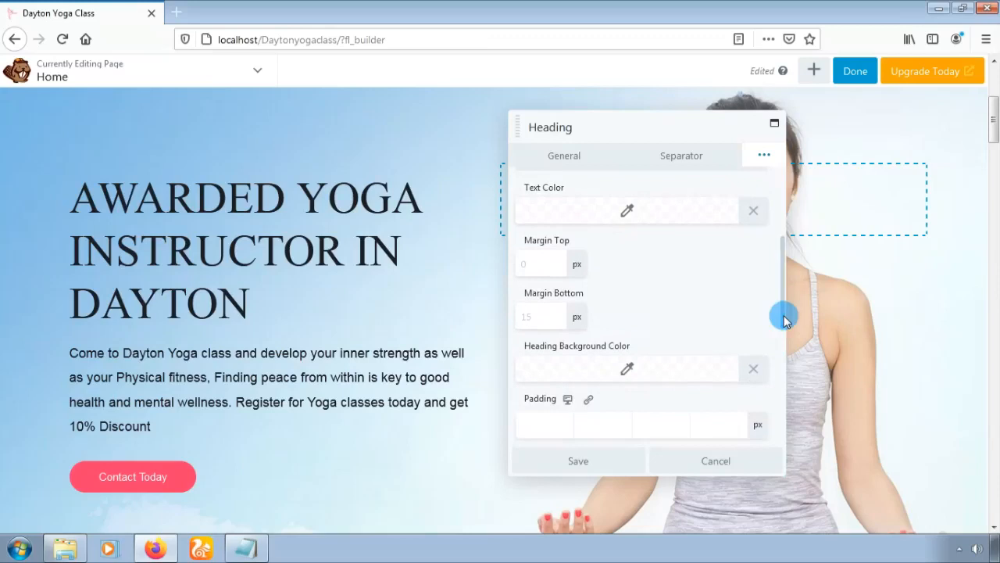
pyautogui.click(535, 265)
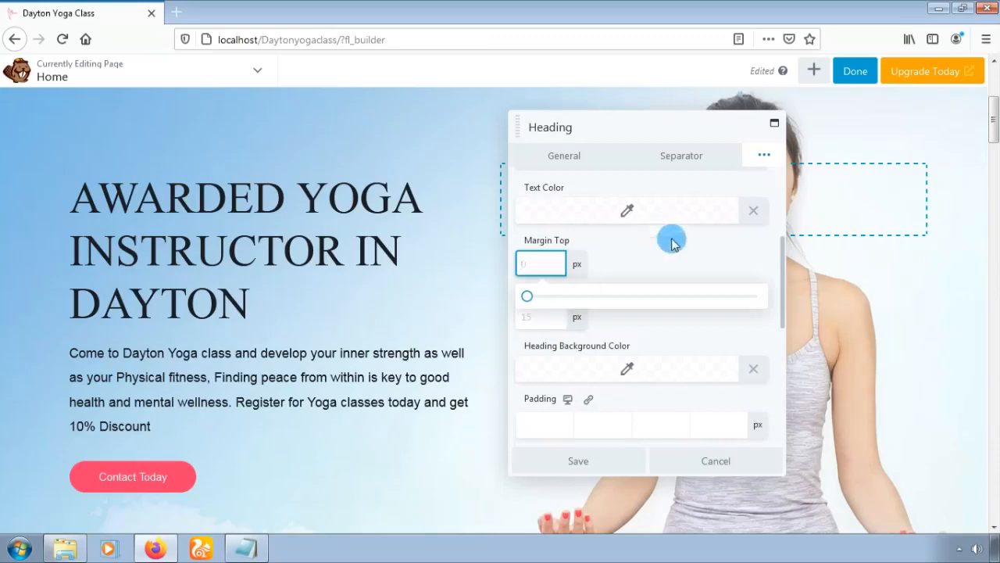
pyautogui.click(549, 258)
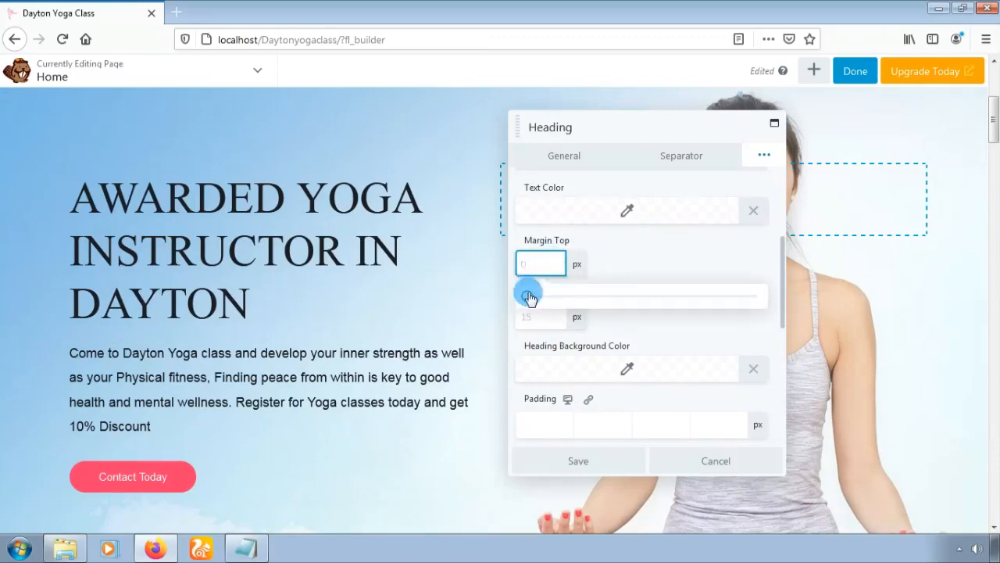
pyautogui.moveTo(540, 302); pyautogui.dragTo(565, 301)
pyautogui.click(595, 300)
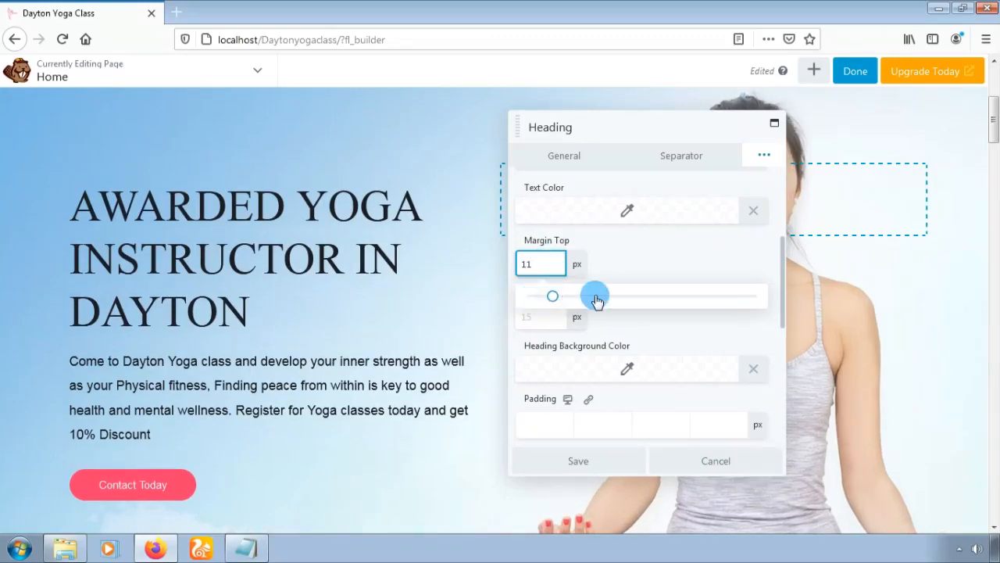
pyautogui.moveTo(596, 300)
pyautogui.mouseDown()
pyautogui.moveTo(572, 296)
pyautogui.moveTo(594, 301)
pyautogui.mouseUp()
# - Lower the heading's top margin to 2 px
pyautogui.press('Down')
pyautogui.press('Down')
pyautogui.press('Down')
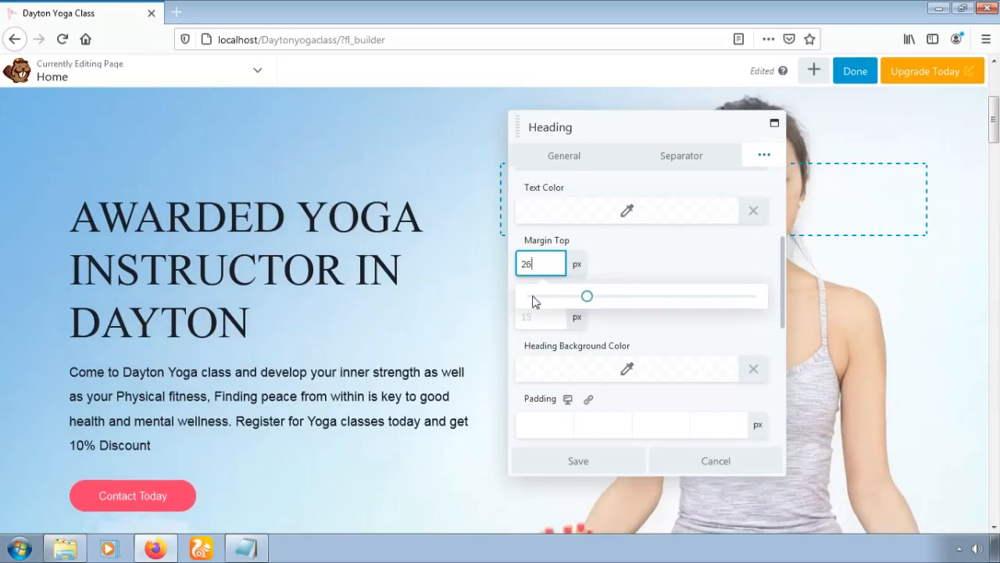
pyautogui.press('Down')
pyautogui.press('Down')
pyautogui.press('Down')
pyautogui.press('Down')
pyautogui.press('Down')
pyautogui.press('Down')
pyautogui.press('Down')
pyautogui.press('Down')
pyautogui.press('Down')
pyautogui.press('Down')
pyautogui.press('Down')
pyautogui.press('Down')
pyautogui.press('Down')
pyautogui.press('Down')
pyautogui.press('Down')
pyautogui.press('Down')
pyautogui.press('Down')
pyautogui.press('Down')
pyautogui.press('Down')
pyautogui.press('Down')
pyautogui.press('Down')
pyautogui.press('Down')
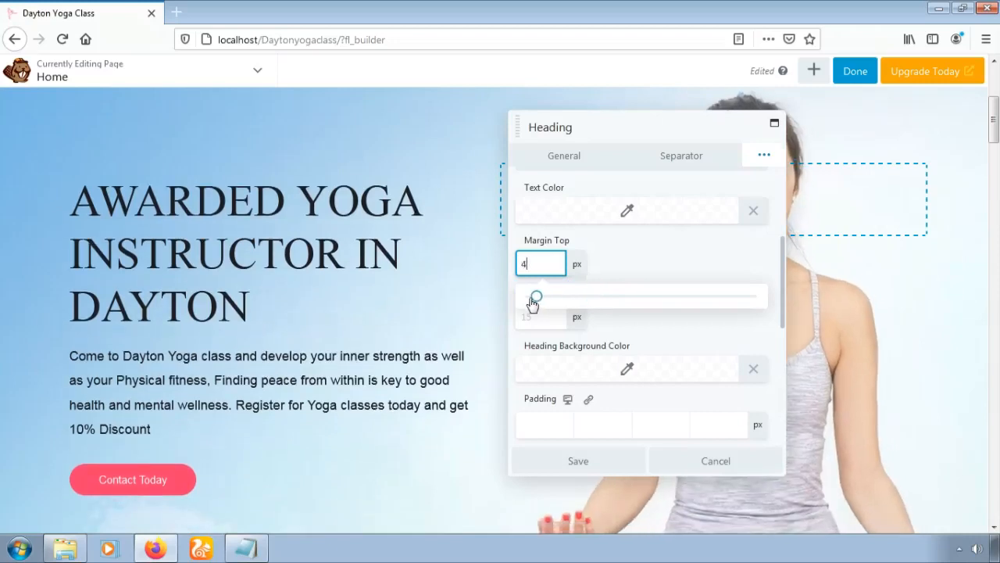
pyautogui.press('Down')
pyautogui.press('Down')
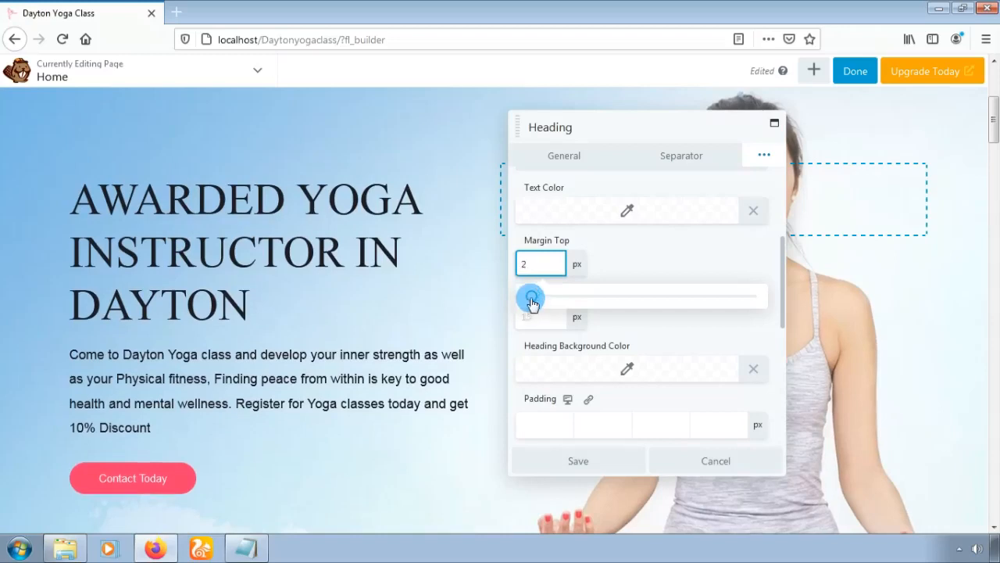
# - Set the heading's top margin to 0 px and leave its bottom margin field empty
pyautogui.press('Down')
pyautogui.press('Down')
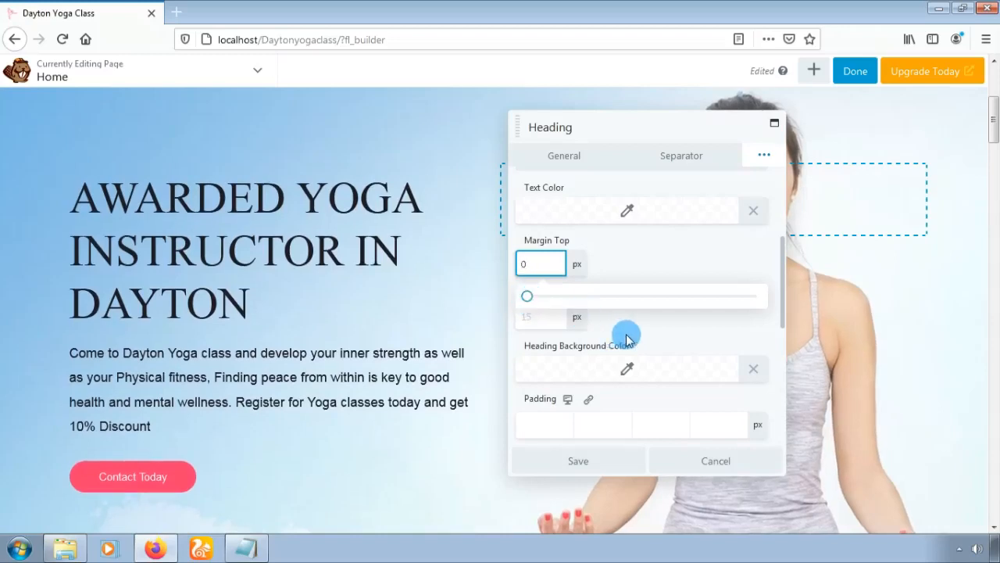
pyautogui.click(551, 319)
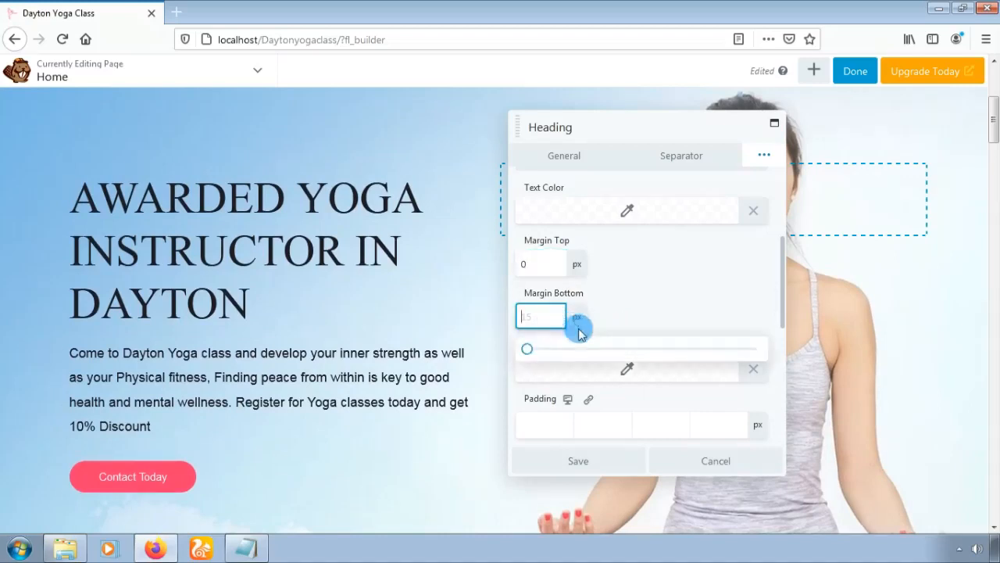
pyautogui.click(613, 324)
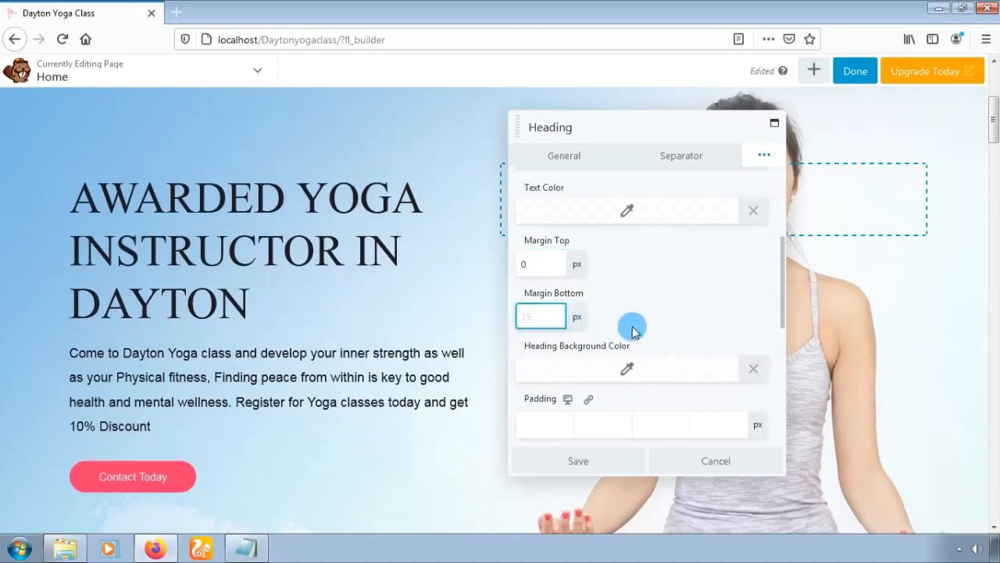
# - View the color picker for the heading's background without choosing a color, and look at the heading's padding fields
pyautogui.moveTo(783, 326); pyautogui.dragTo(786, 337)
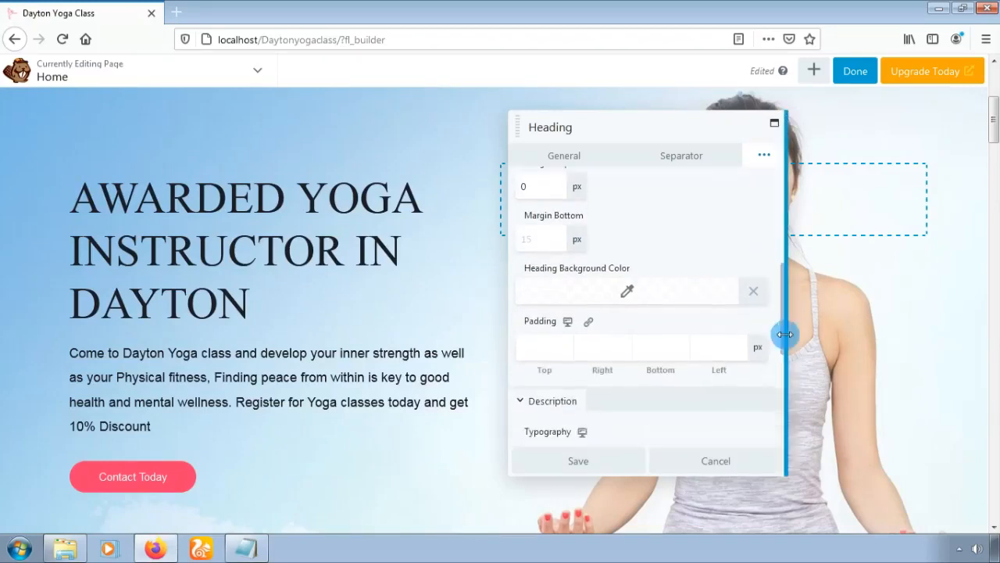
pyautogui.click(650, 291)
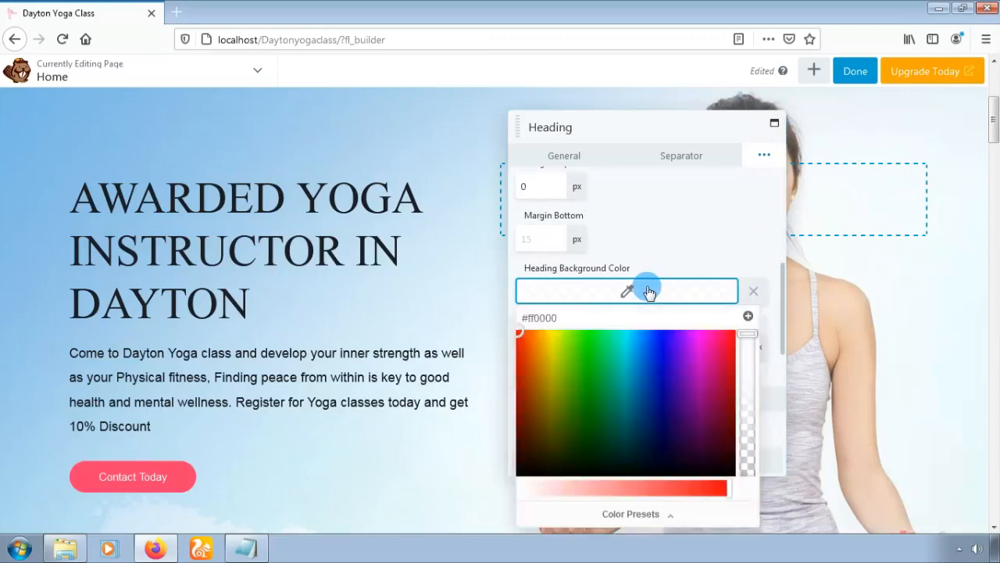
pyautogui.click(650, 291)
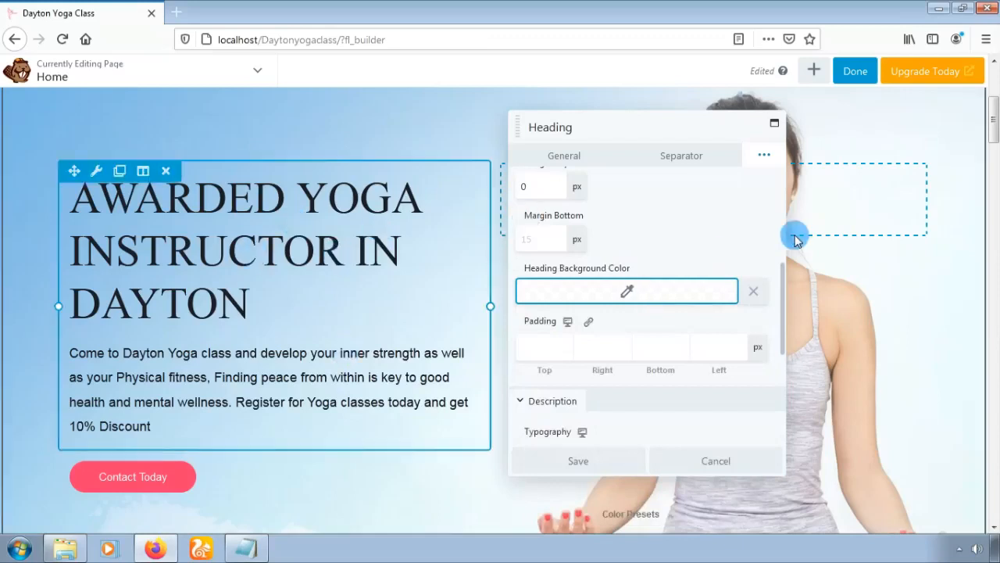
pyautogui.click(713, 299)
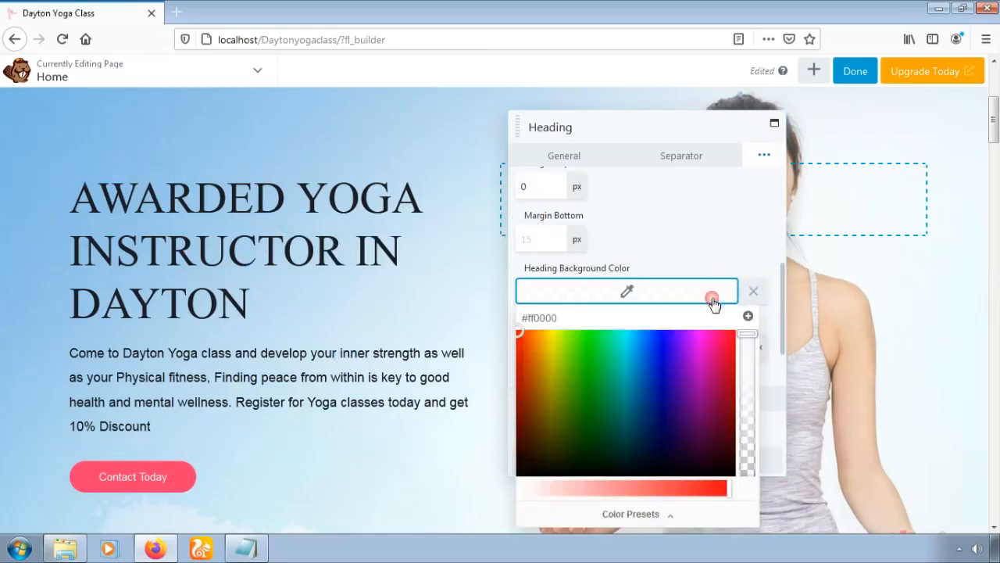
pyautogui.moveTo(783, 281); pyautogui.dragTo(785, 296)
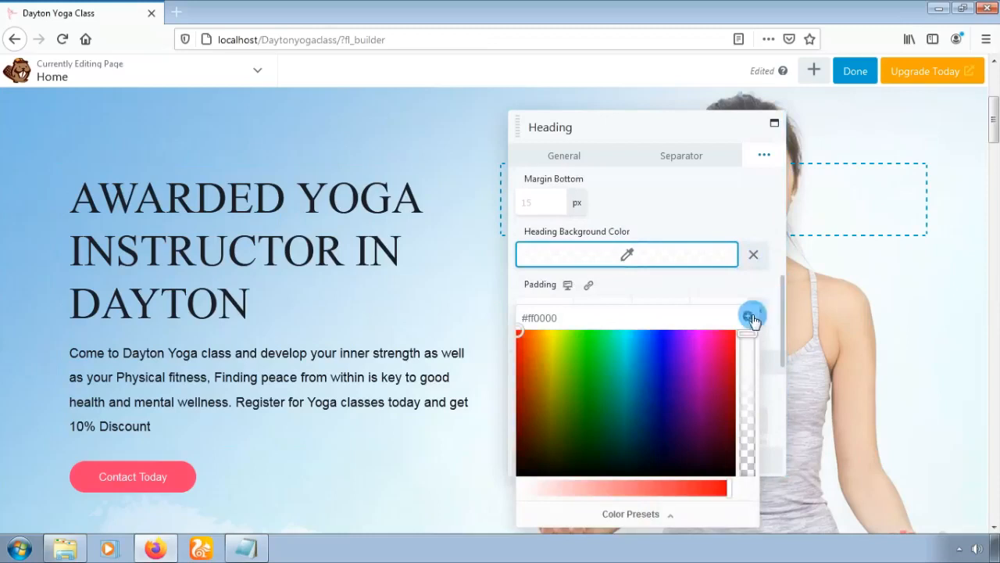
pyautogui.click(767, 270)
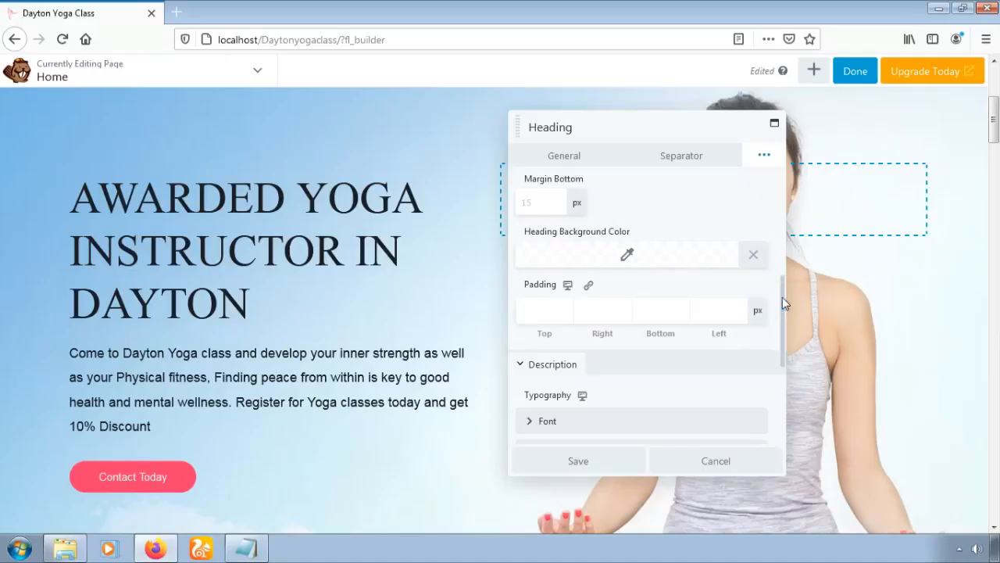
pyautogui.moveTo(780, 299); pyautogui.dragTo(786, 317)
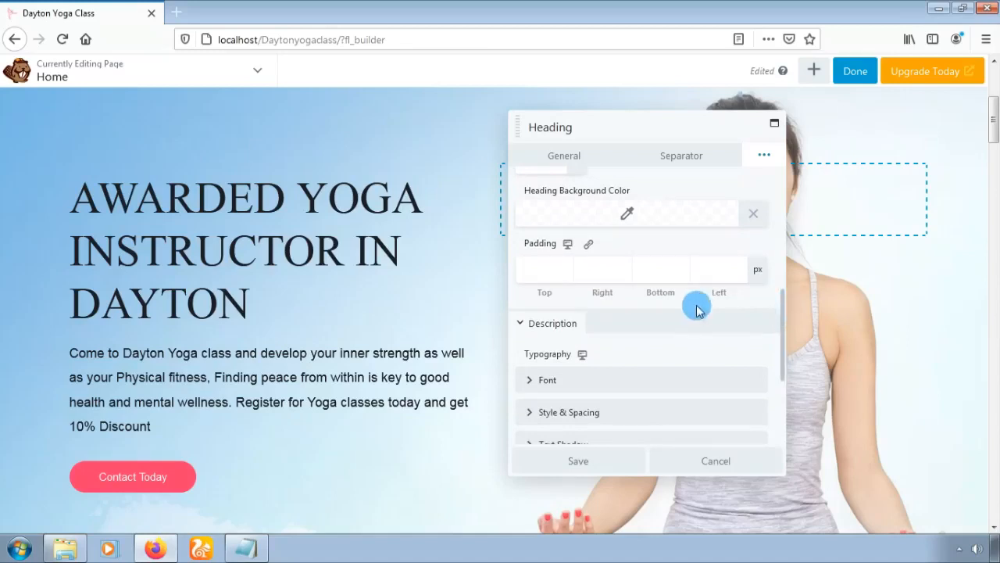
pyautogui.click(551, 269)
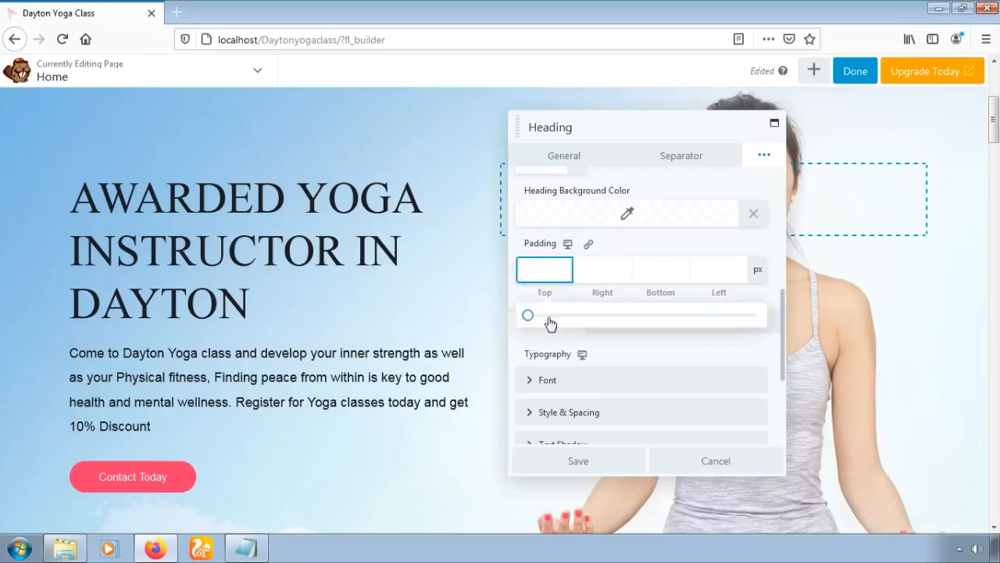
# - Examine the heading's advanced visibility and animation settings, including the list of animations, without picking one
pyautogui.click(764, 157)
pyautogui.click(765, 157)
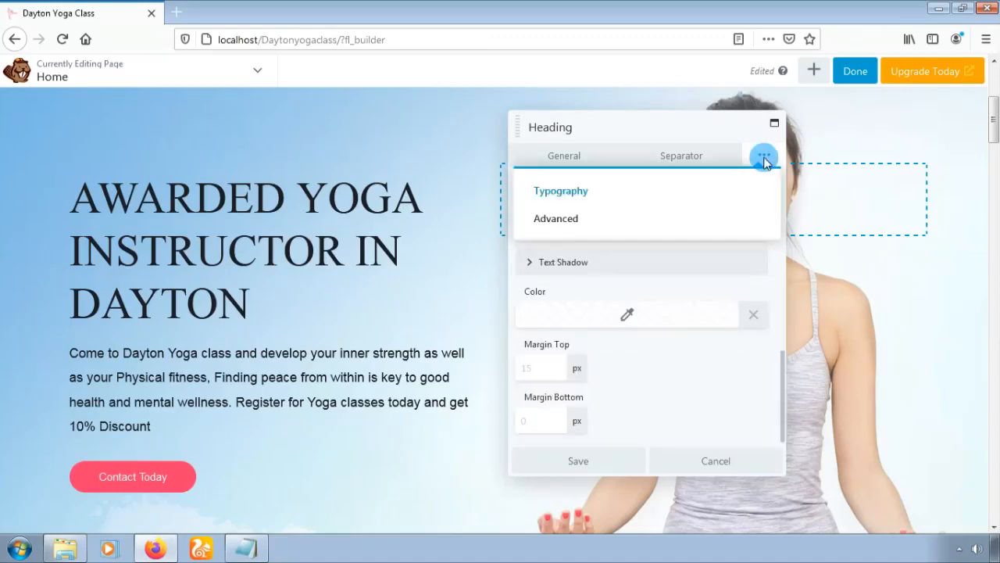
pyautogui.click(559, 226)
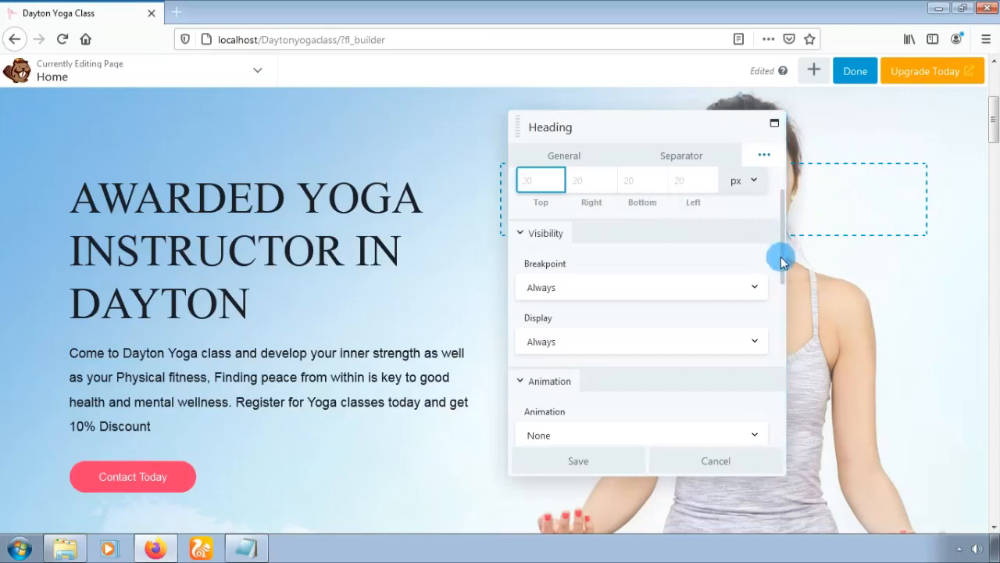
pyautogui.moveTo(784, 258); pyautogui.dragTo(787, 309)
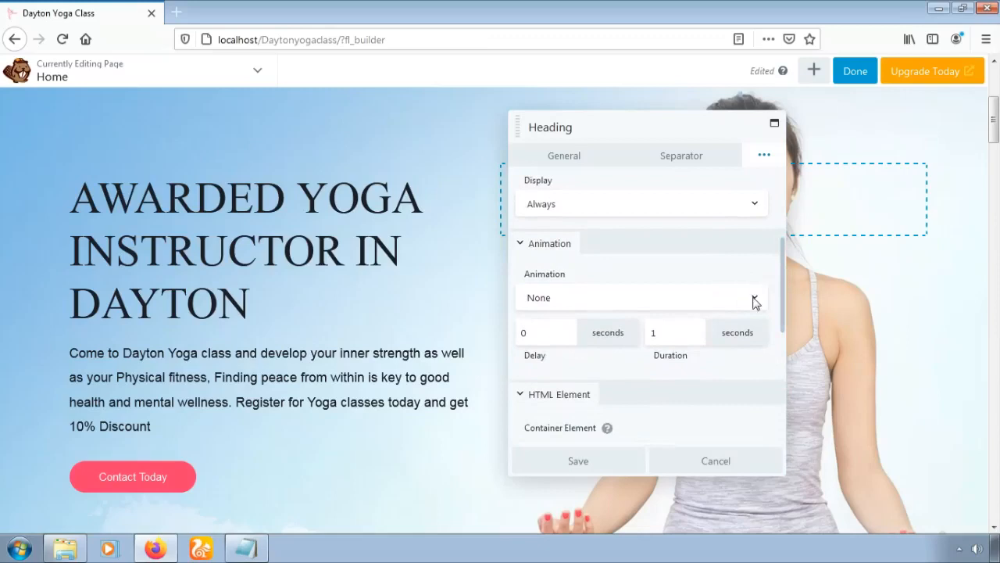
pyautogui.click(754, 299)
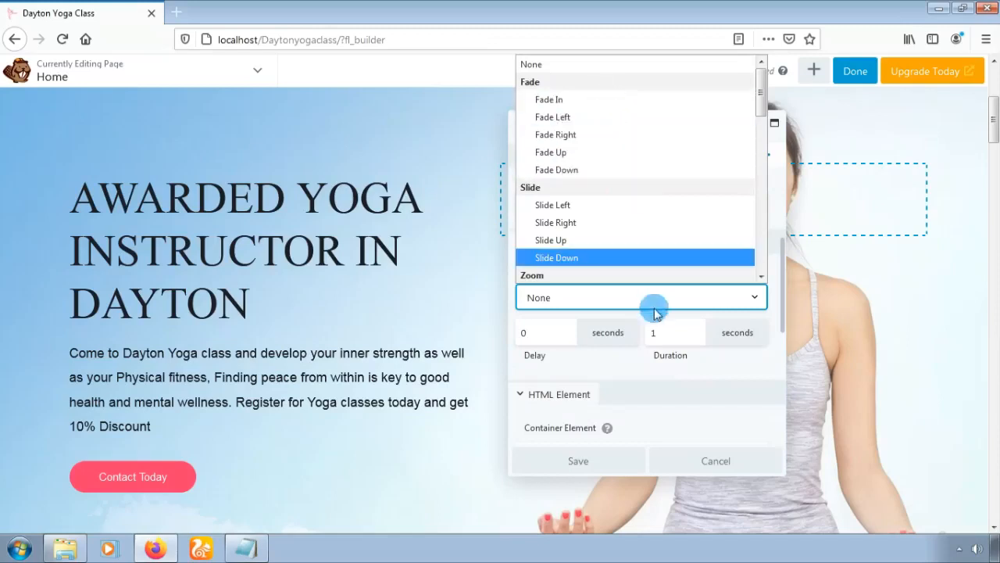
pyautogui.click(755, 298)
pyautogui.click(755, 298)
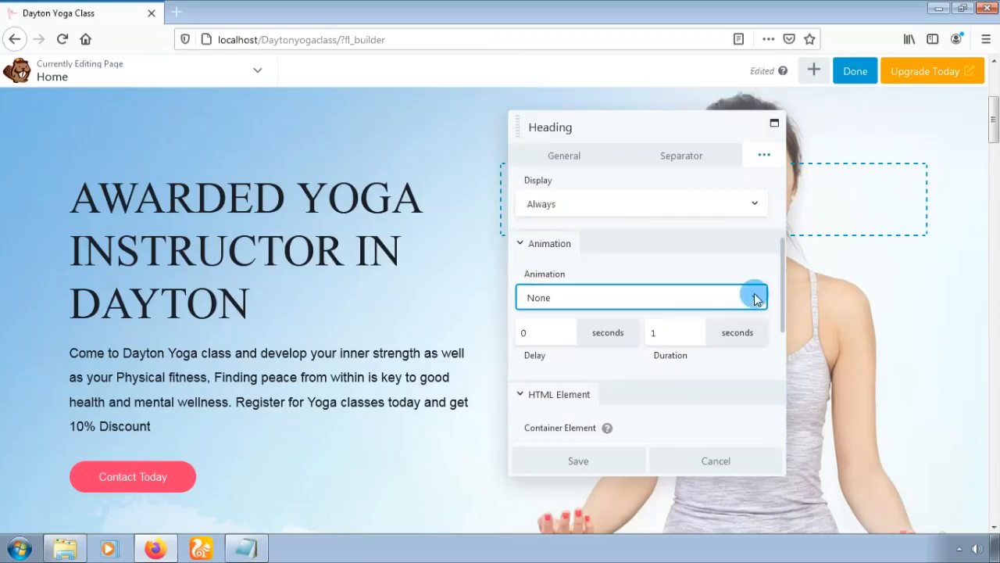
# - Return to the heading's general settings and save the heading
pyautogui.click(782, 268)
pyautogui.moveTo(783, 269); pyautogui.dragTo(770, 177)
pyautogui.click(565, 161)
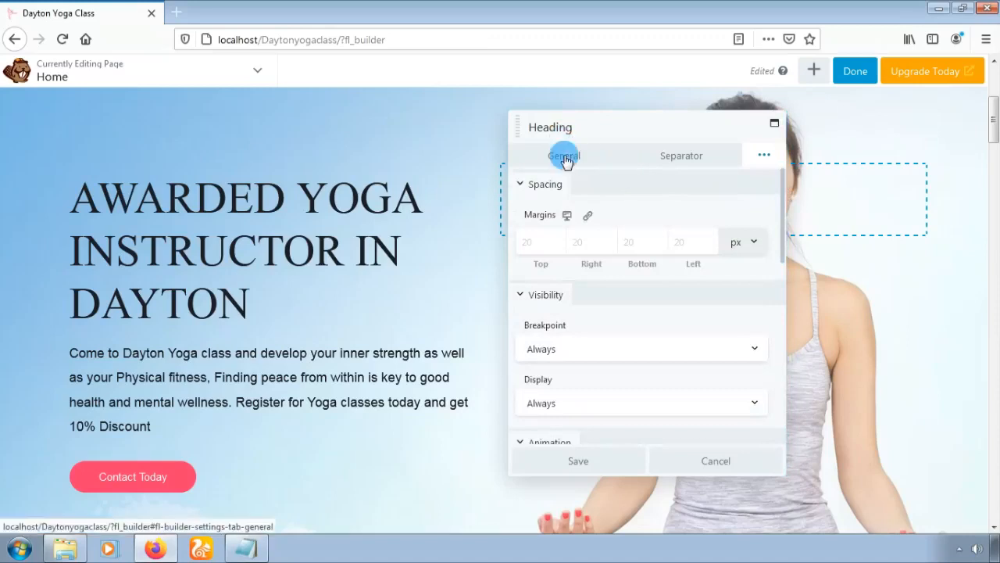
pyautogui.click(574, 463)
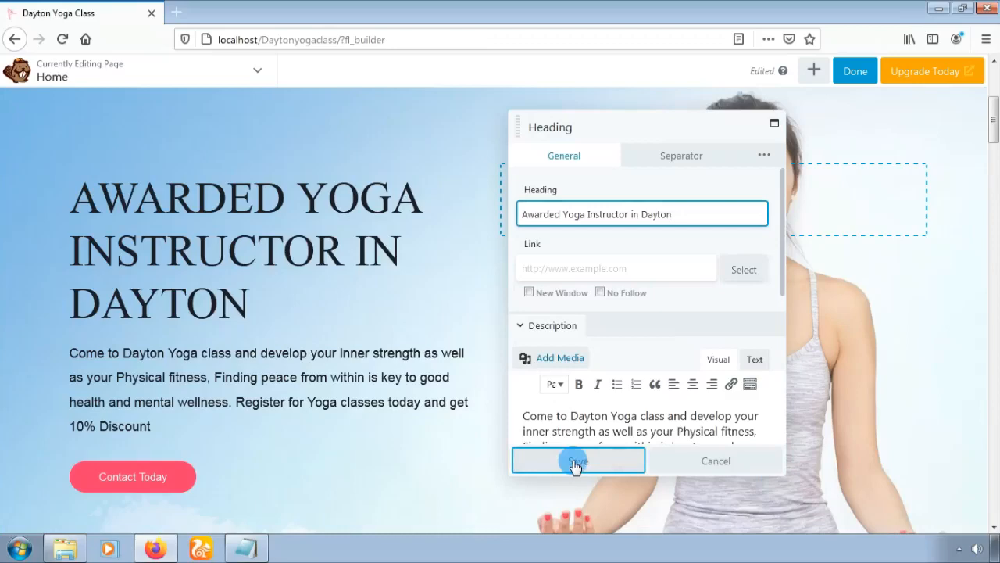
# - Open the settings of the Contact Today button below the hero description, at its text
pyautogui.moveTo(996, 136); pyautogui.dragTo(998, 149)
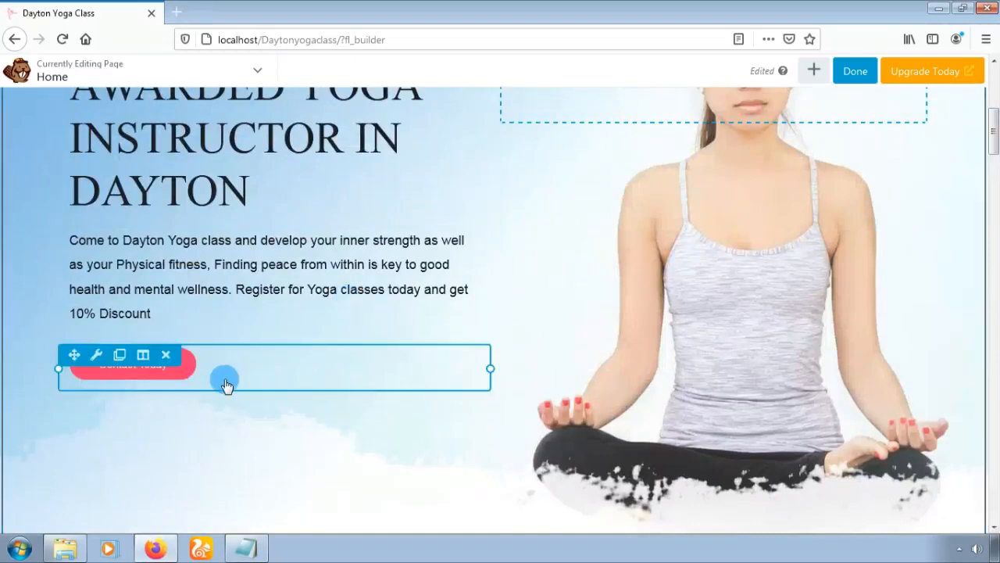
pyautogui.click(97, 356)
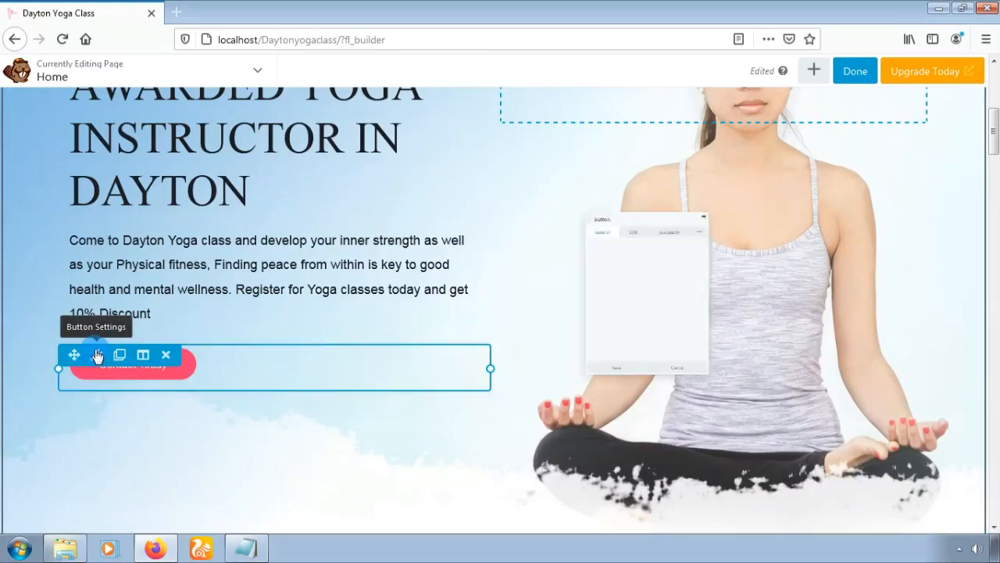
pyautogui.click(630, 219)
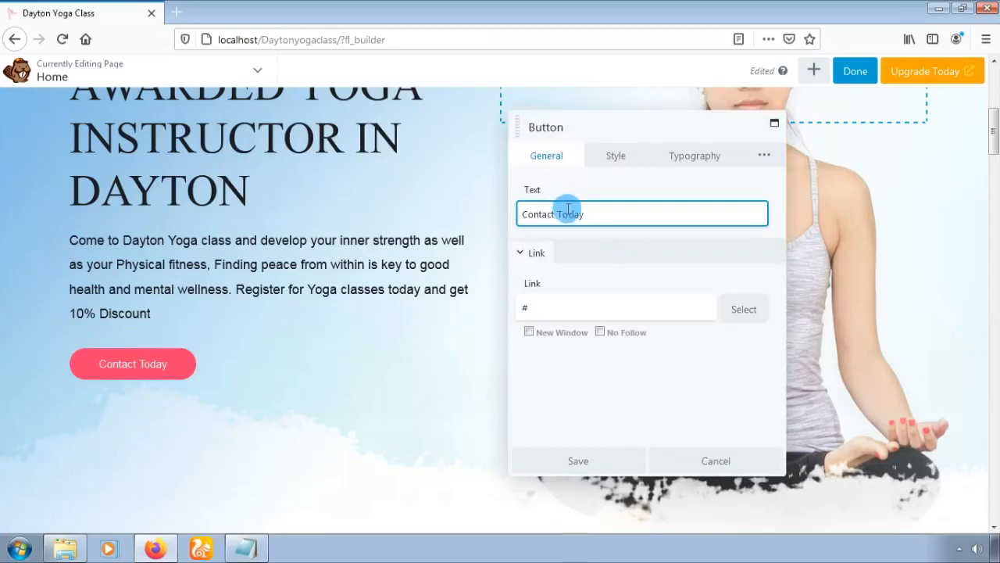
# - Try changing the button's text to "Register Today"
pyautogui.click(555, 214)
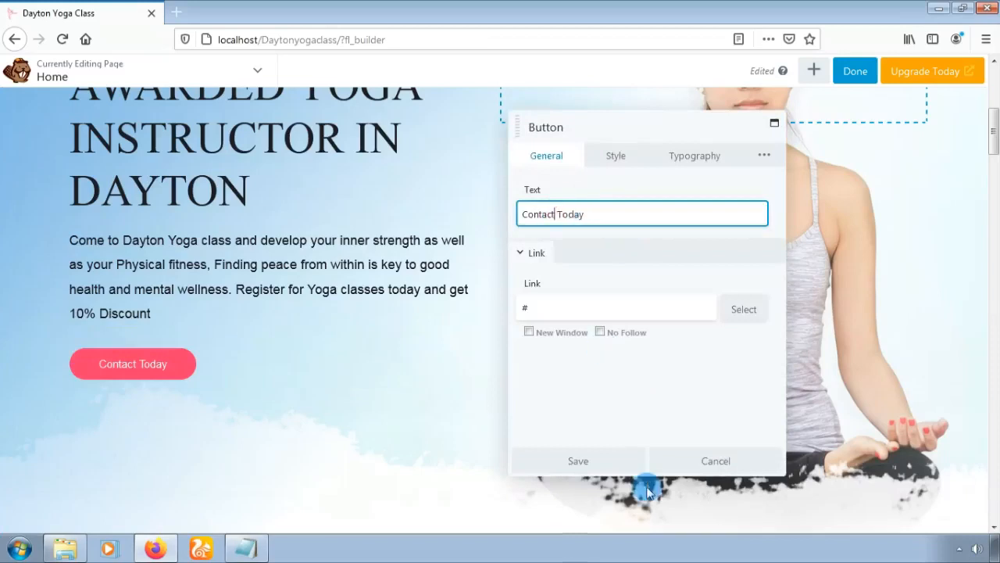
pyautogui.press('BackSpace')
pyautogui.press('BackSpace')
pyautogui.press('BackSpace')
pyautogui.press('BackSpace')
pyautogui.press('BackSpace')
pyautogui.press('BackSpace')
pyautogui.press('BackSpace')
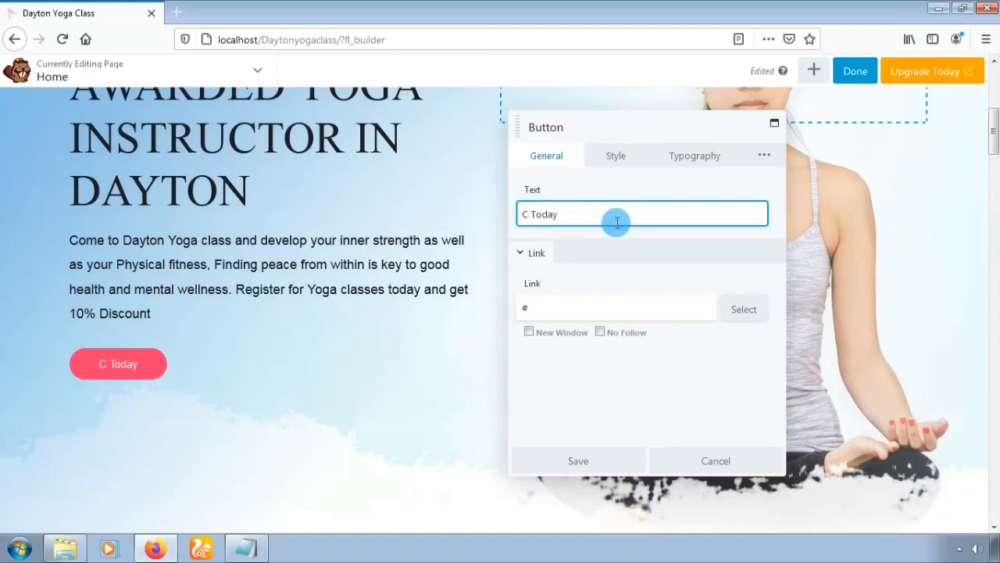
pyautogui.write('Register')
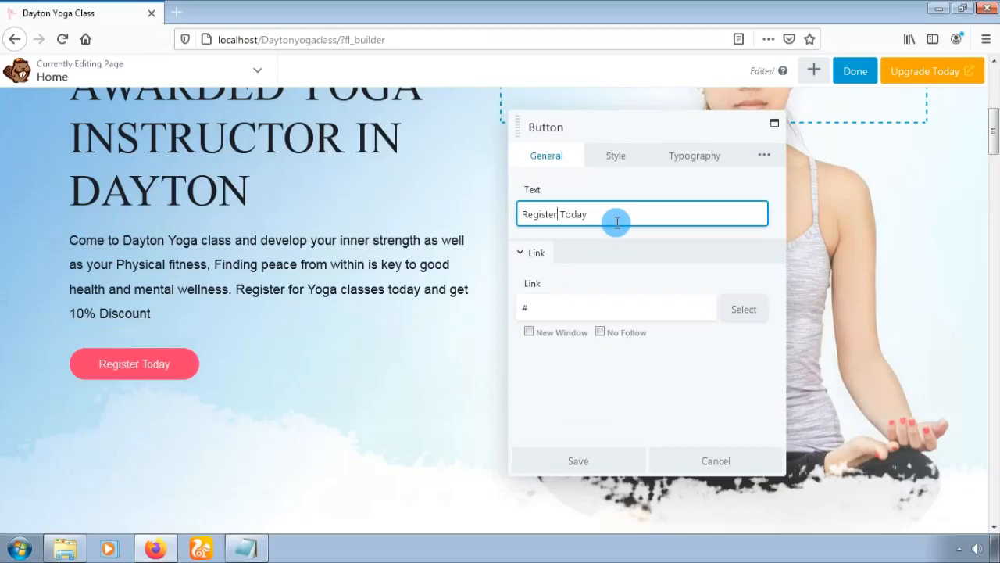
# - Change the button's text back to "Contact Today"
pyautogui.press('BackSpace')
pyautogui.press('BackSpace')
pyautogui.press('BackSpace')
pyautogui.press('BackSpace')
pyautogui.press('BackSpace')
pyautogui.press('BackSpace')
pyautogui.press('BackSpace')
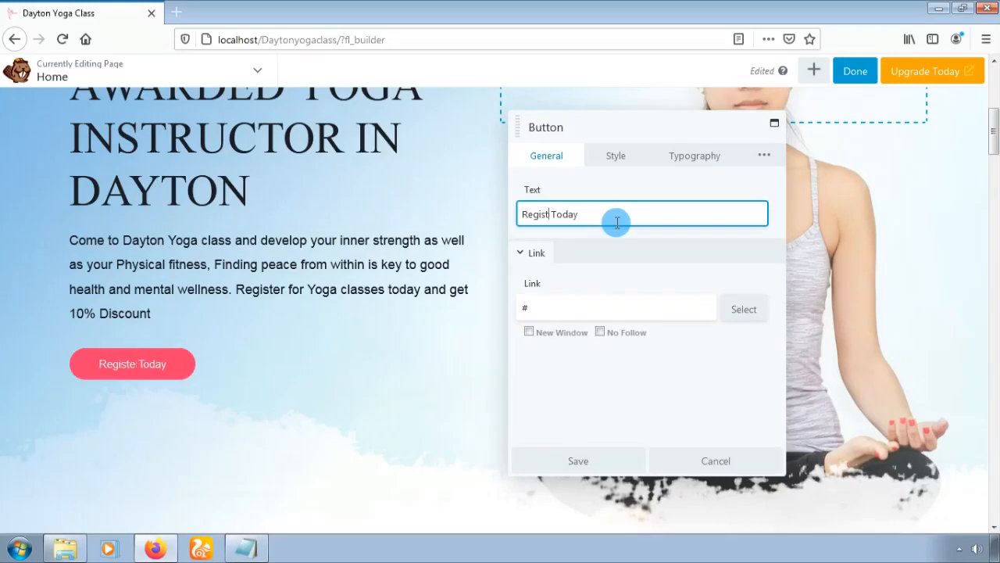
pyautogui.press('BackSpace')
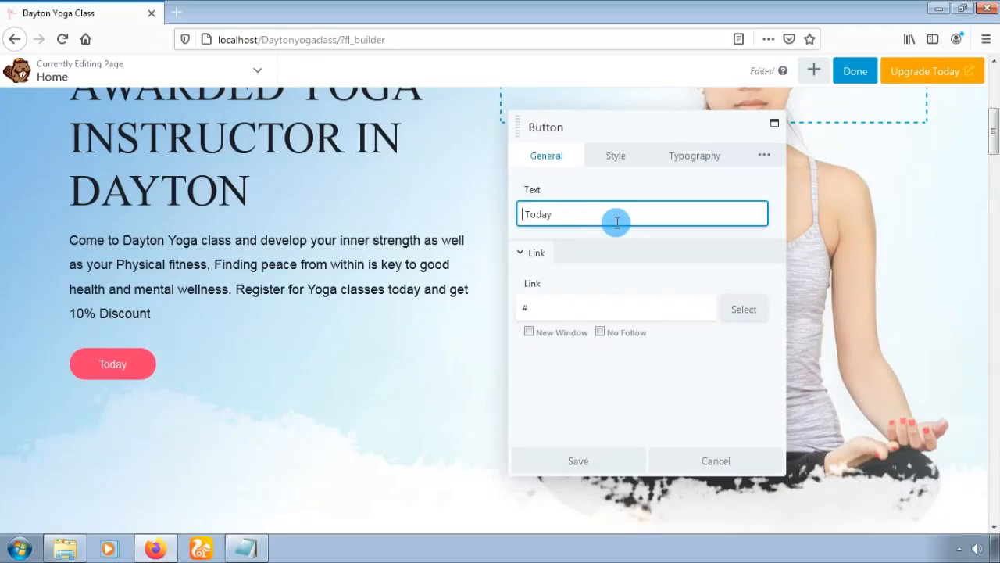
pyautogui.write('Conta')
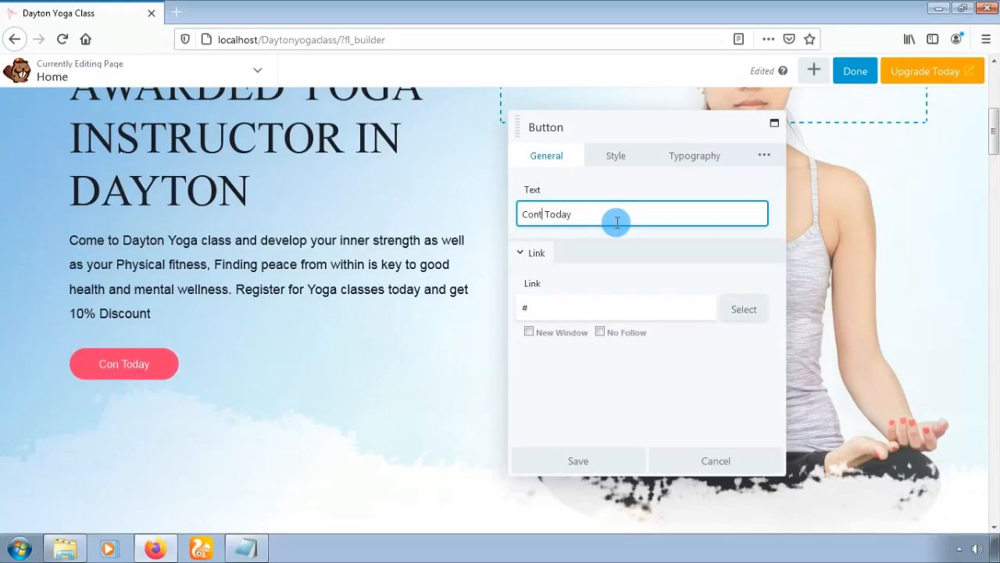
pyautogui.write('ct')
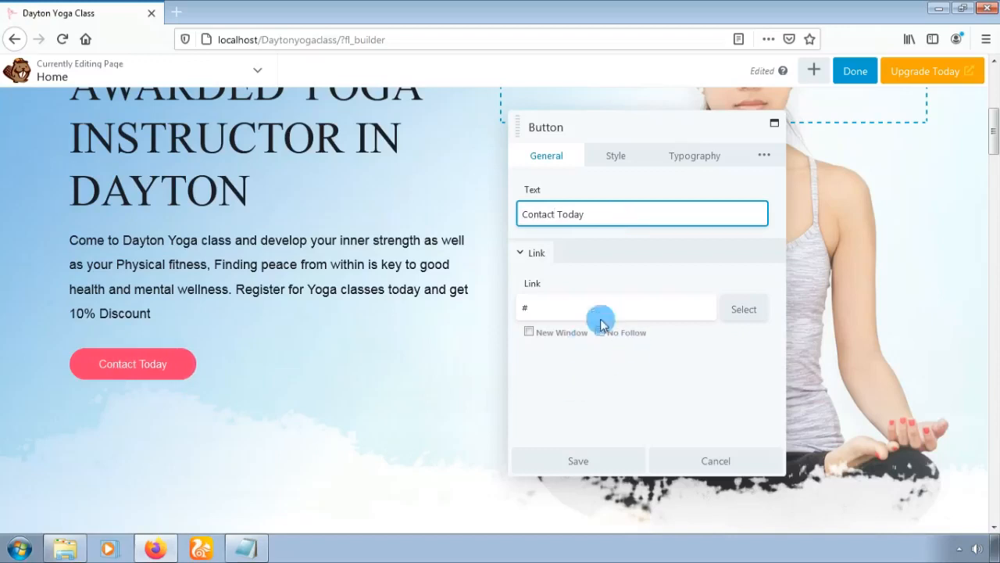
# - Replace the button's link with Daytonyogaclass/contact
pyautogui.click(568, 310)
pyautogui.press('BackSpace')
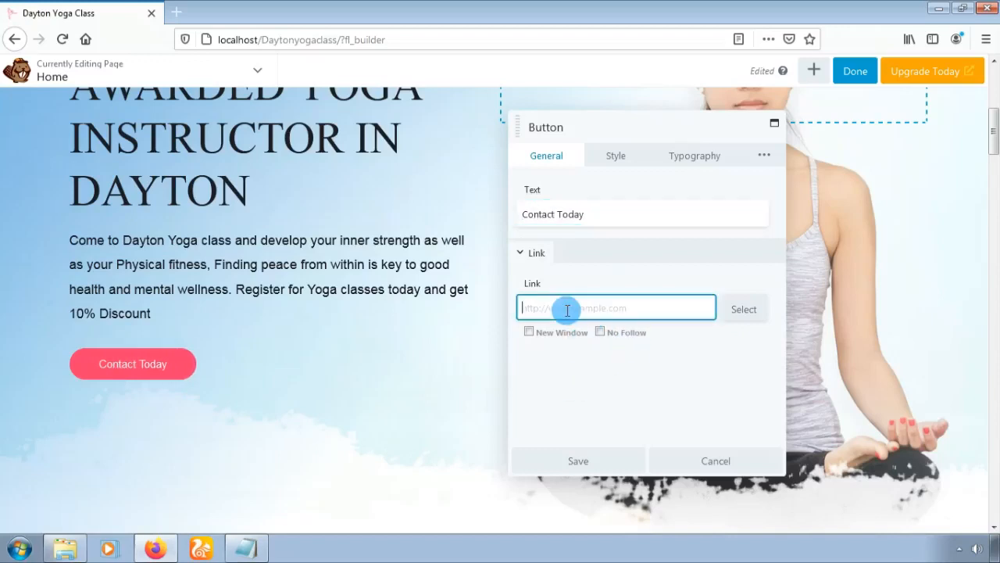
pyautogui.write('Daytonyogaclass/contact')
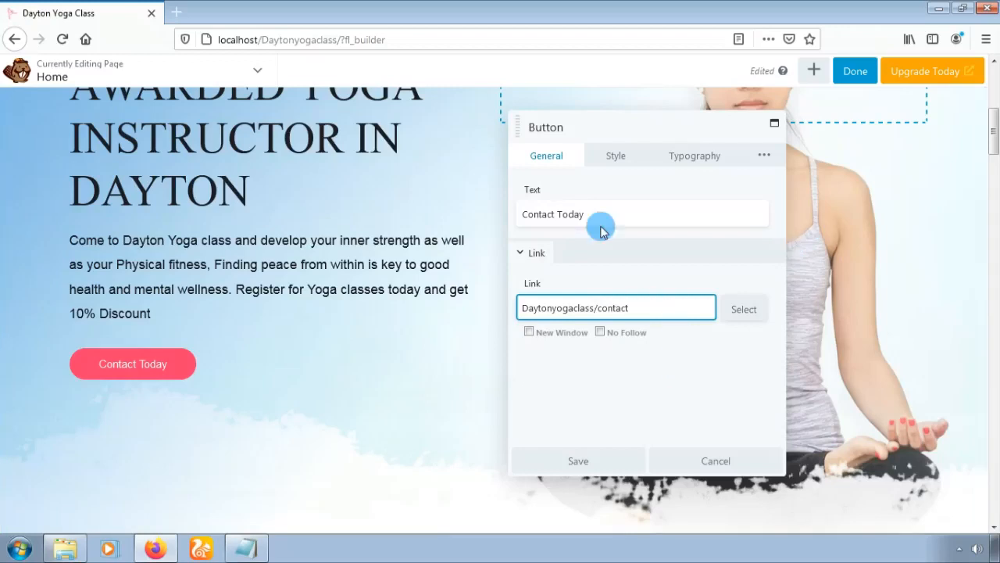
# - Examine the button's style settings, from the list of styles to the border and alignment options, keeping the Default style
pyautogui.click(624, 160)
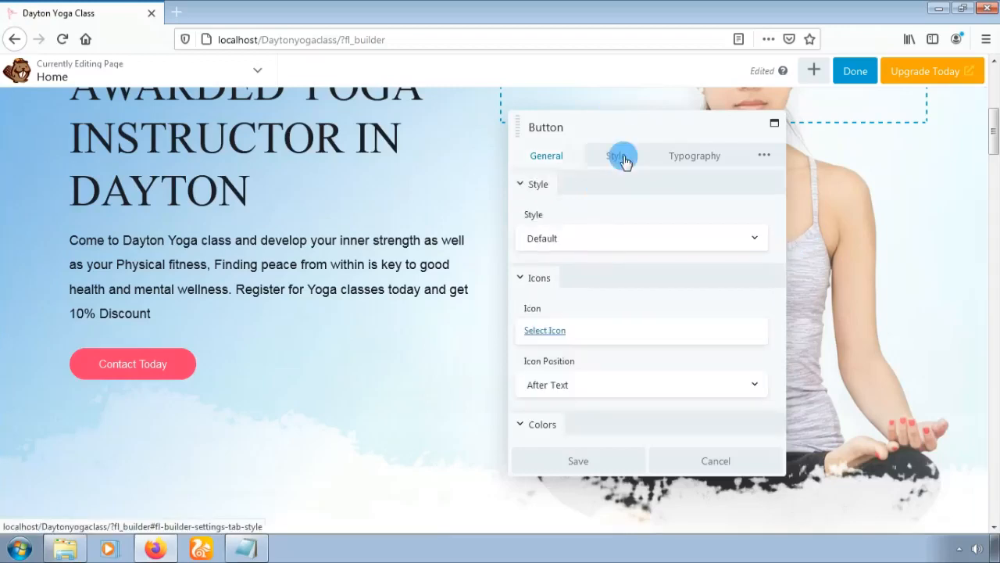
pyautogui.click(755, 240)
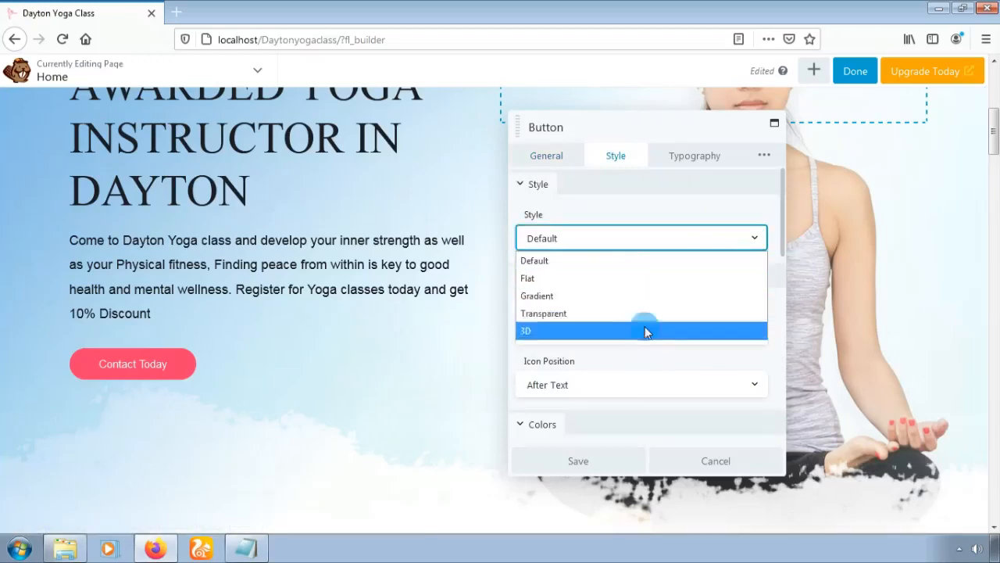
pyautogui.click(755, 233)
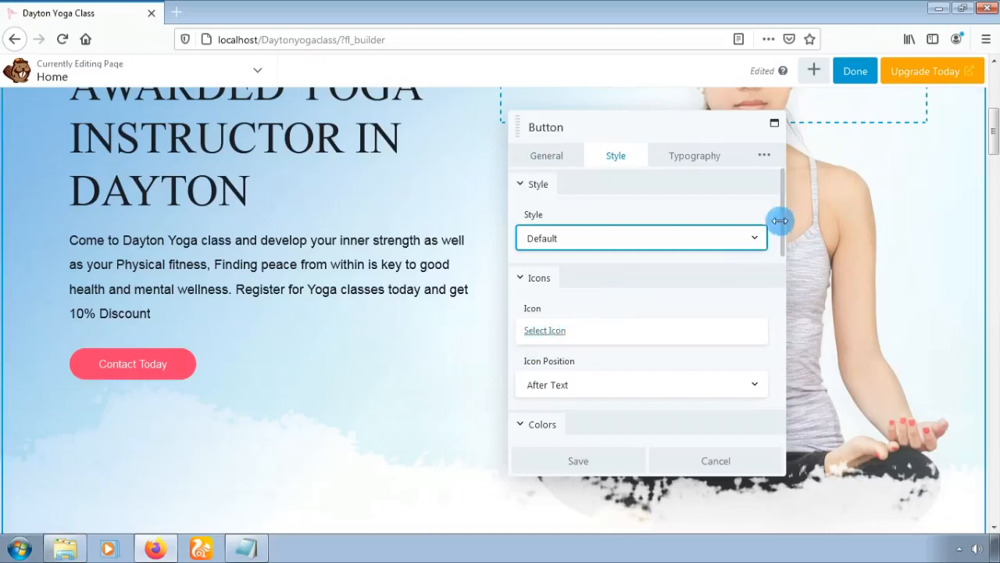
pyautogui.moveTo(780, 224); pyautogui.dragTo(784, 397)
pyautogui.scroll(-2, 649, 375)
pyautogui.click(577, 369)
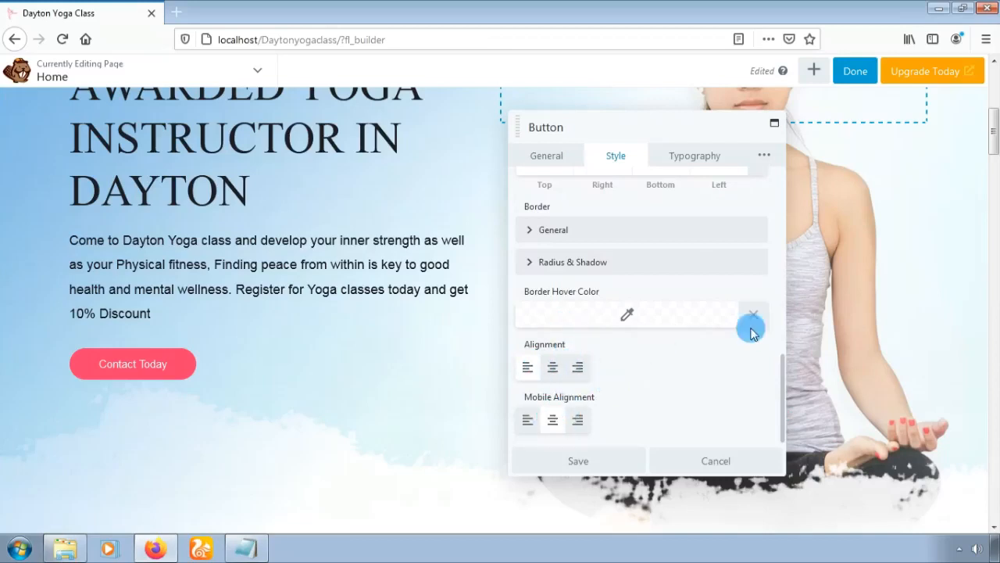
pyautogui.moveTo(782, 372); pyautogui.dragTo(783, 184)
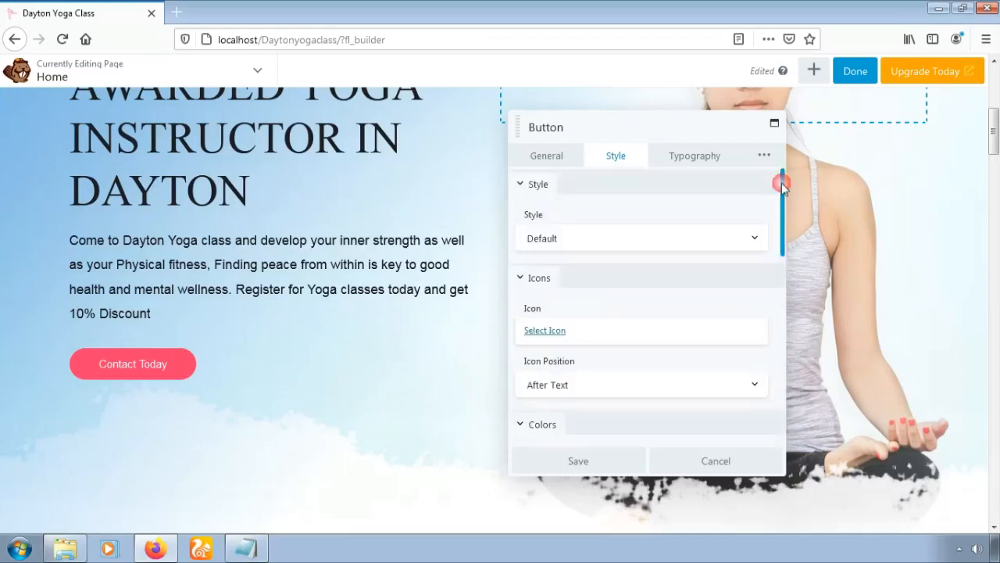
# - Examine the button's typography settings, covering the font, style and spacing, and text shadow options
pyautogui.click(685, 159)
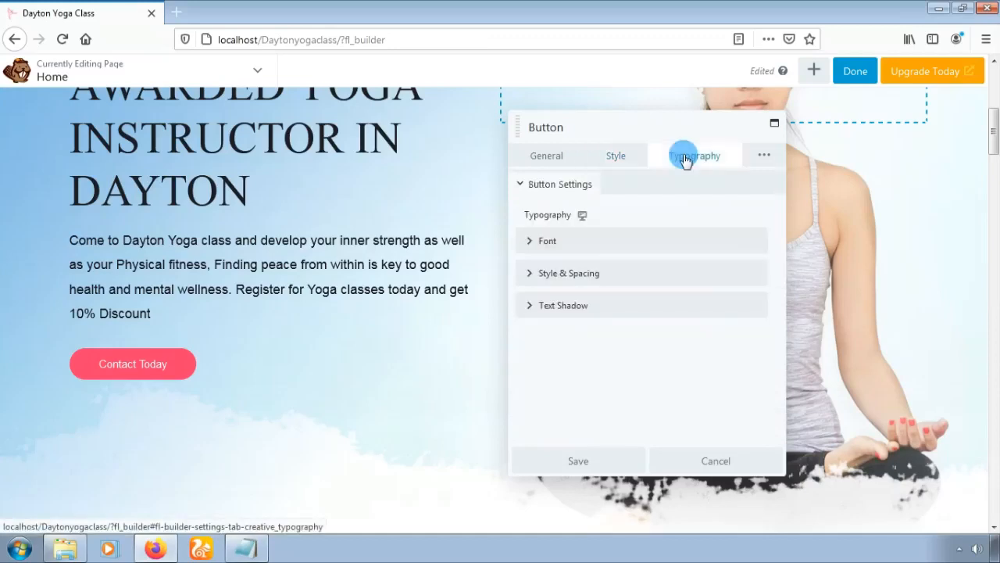
pyautogui.click(546, 247)
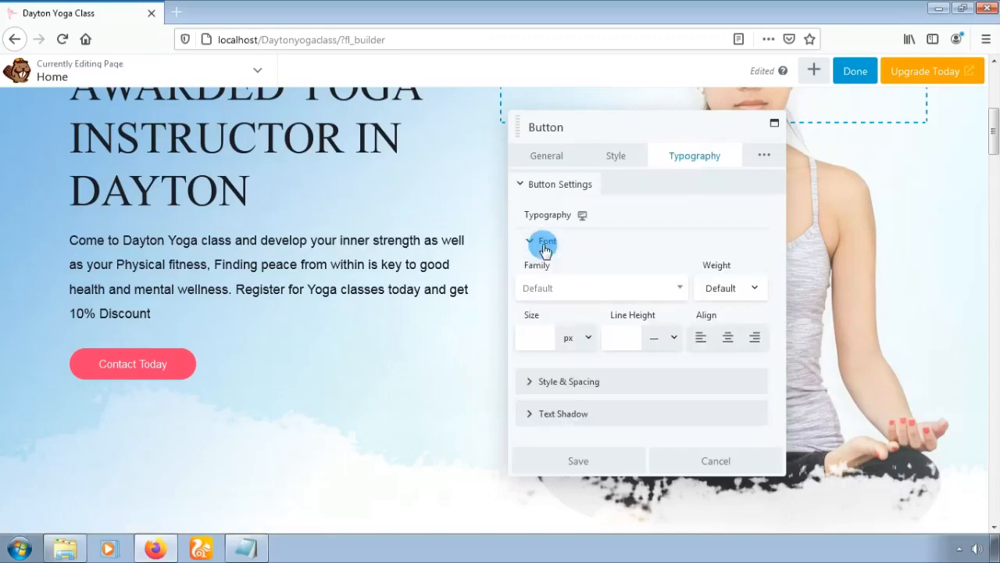
pyautogui.click(544, 242)
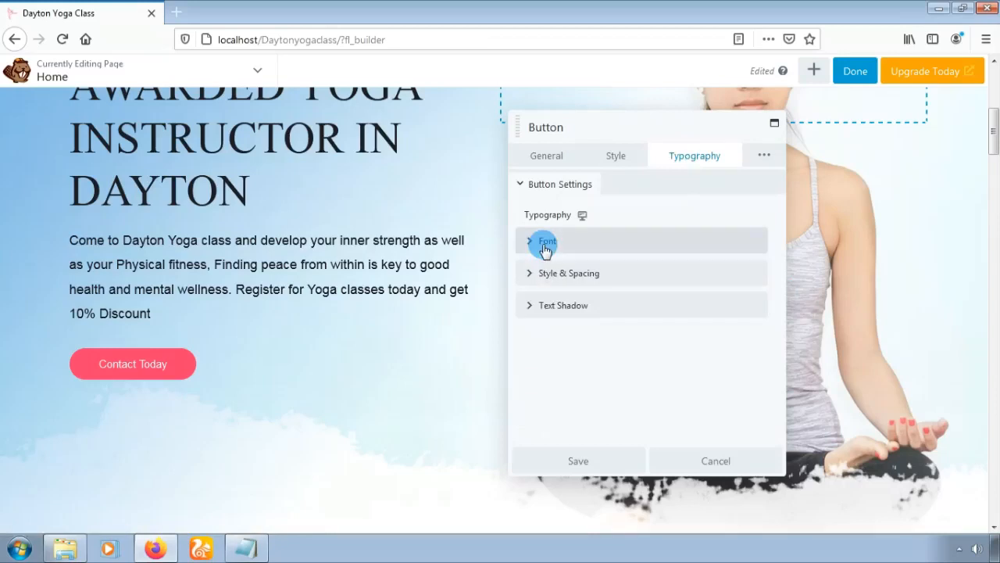
pyautogui.click(560, 275)
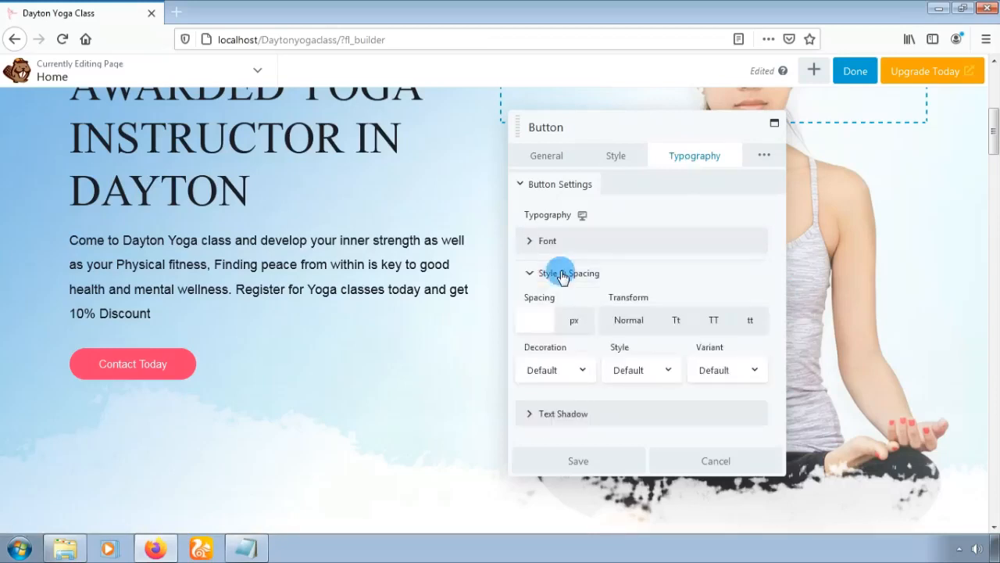
pyautogui.click(536, 317)
pyautogui.click(560, 273)
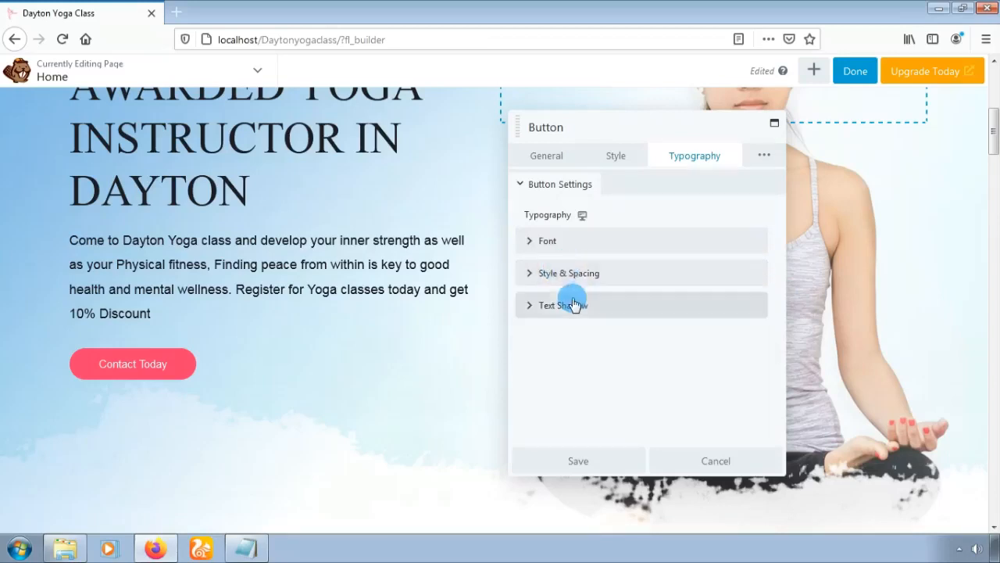
pyautogui.click(574, 305)
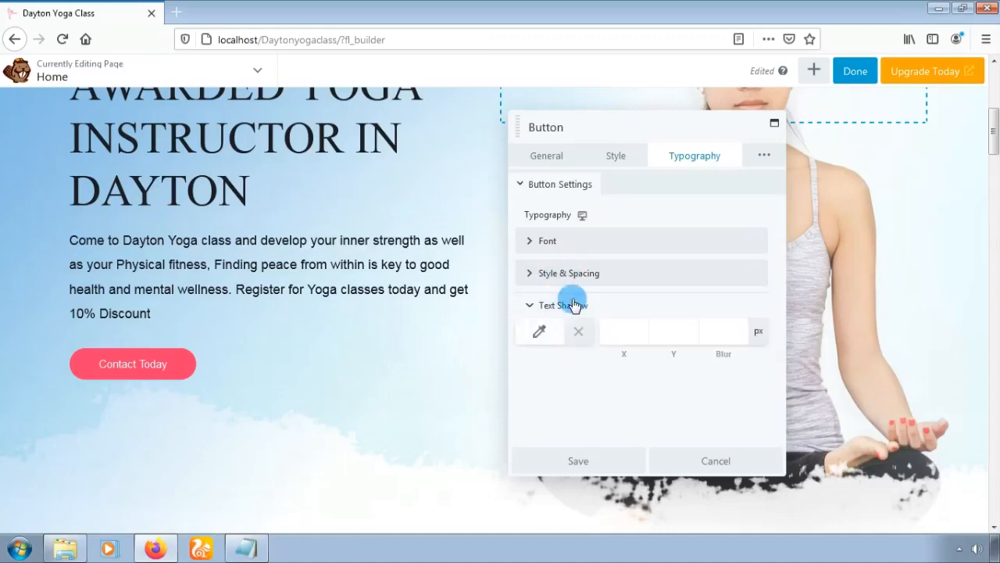
pyautogui.click(536, 311)
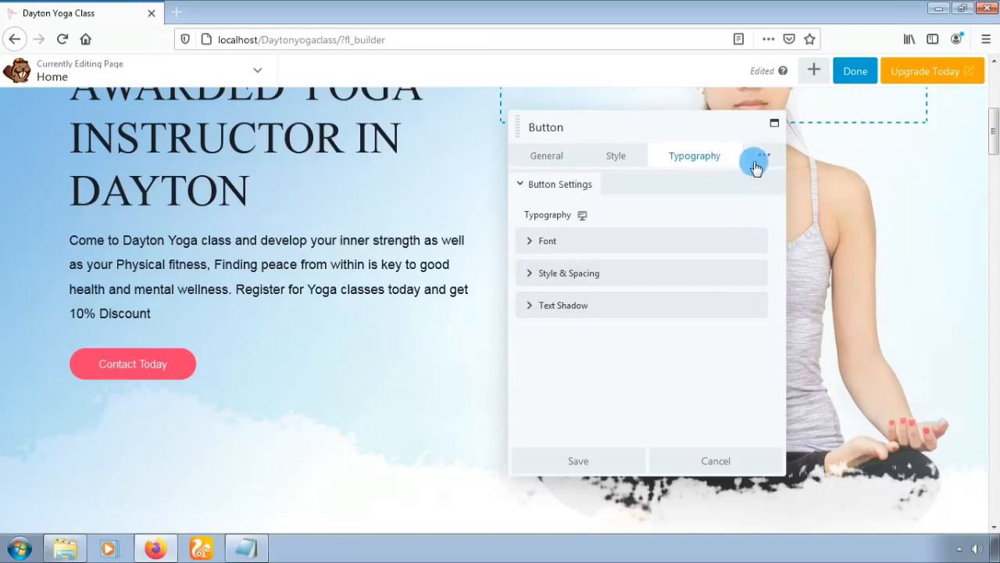
# - Examine the button's advanced settings, from margins and visibility to the list of animations, keeping the animation at None
pyautogui.click(761, 157)
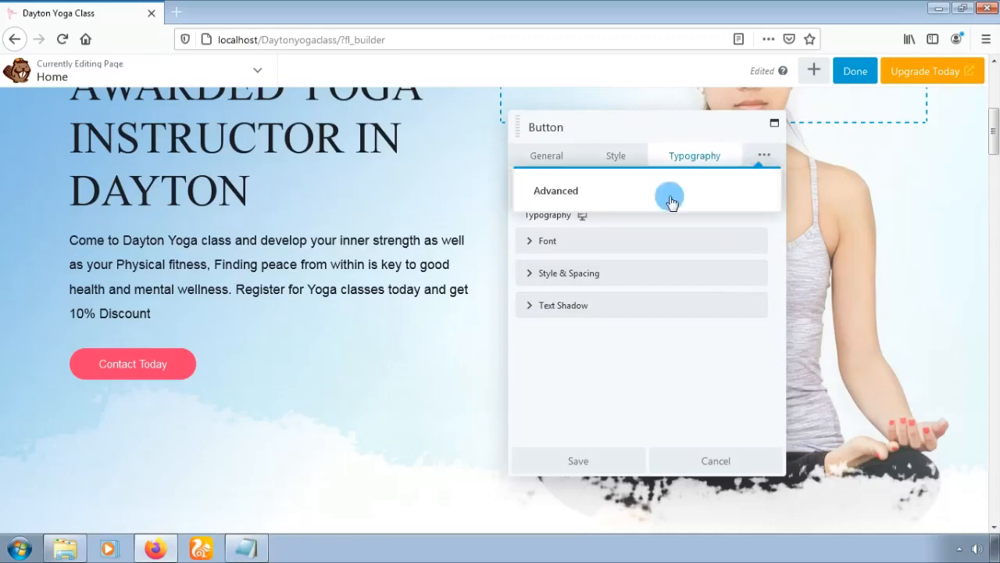
pyautogui.click(581, 196)
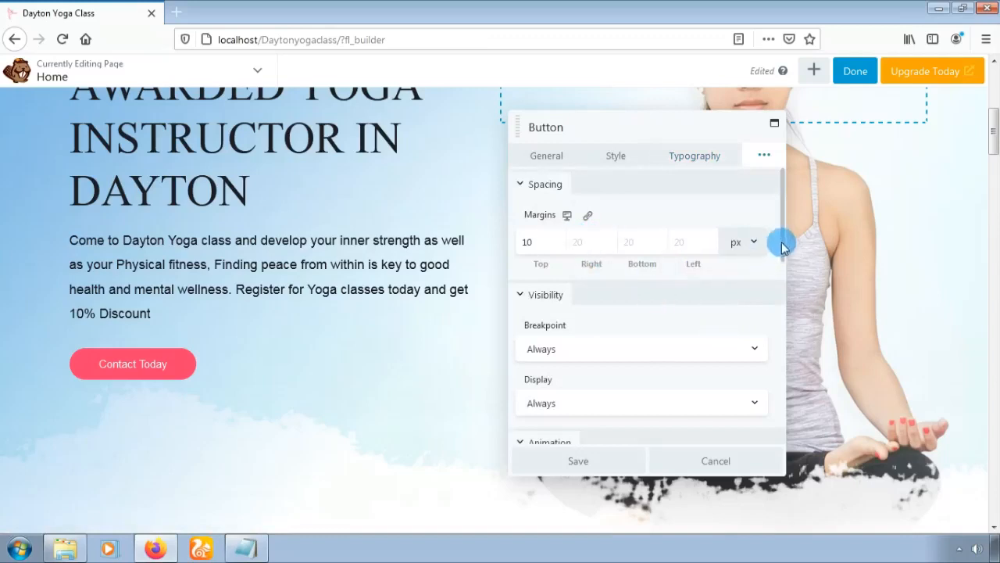
pyautogui.scroll(-5, 784, 264)
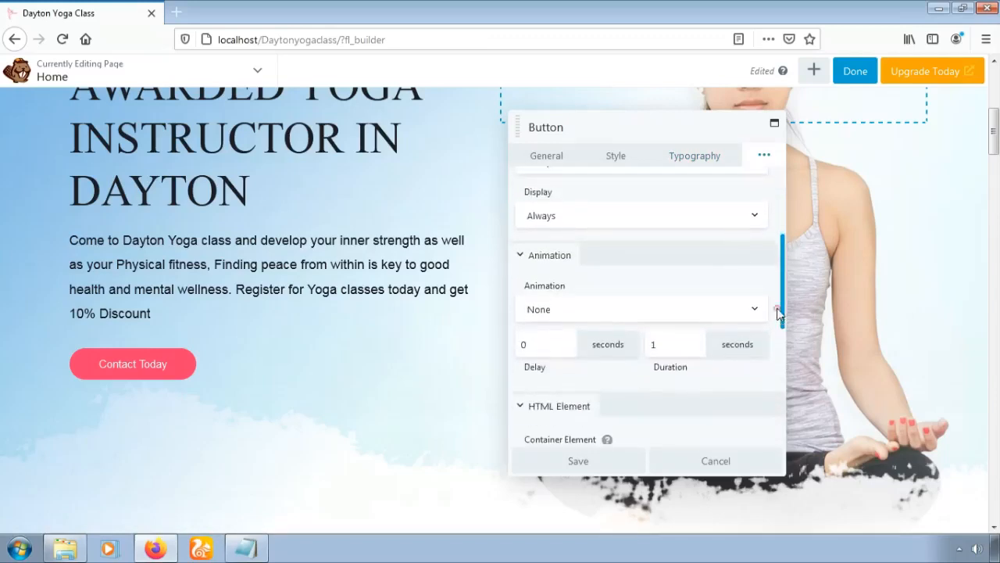
pyautogui.click(756, 309)
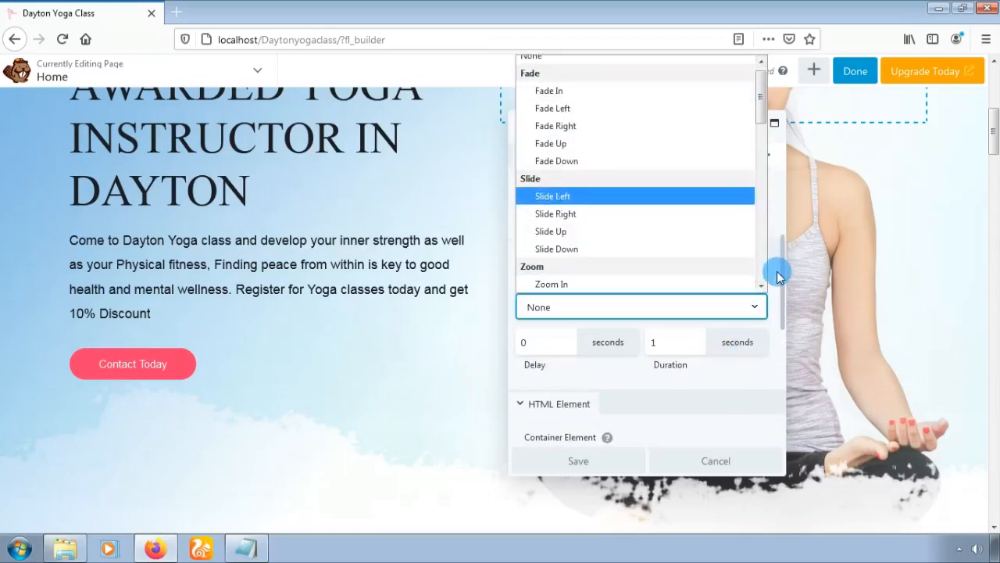
pyautogui.click(753, 310)
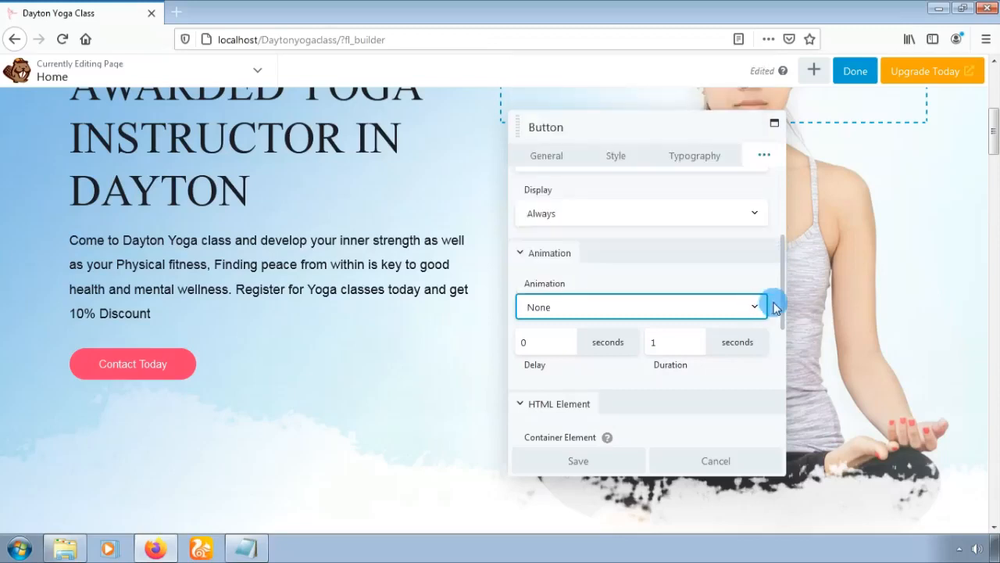
pyautogui.moveTo(785, 303); pyautogui.dragTo(784, 201)
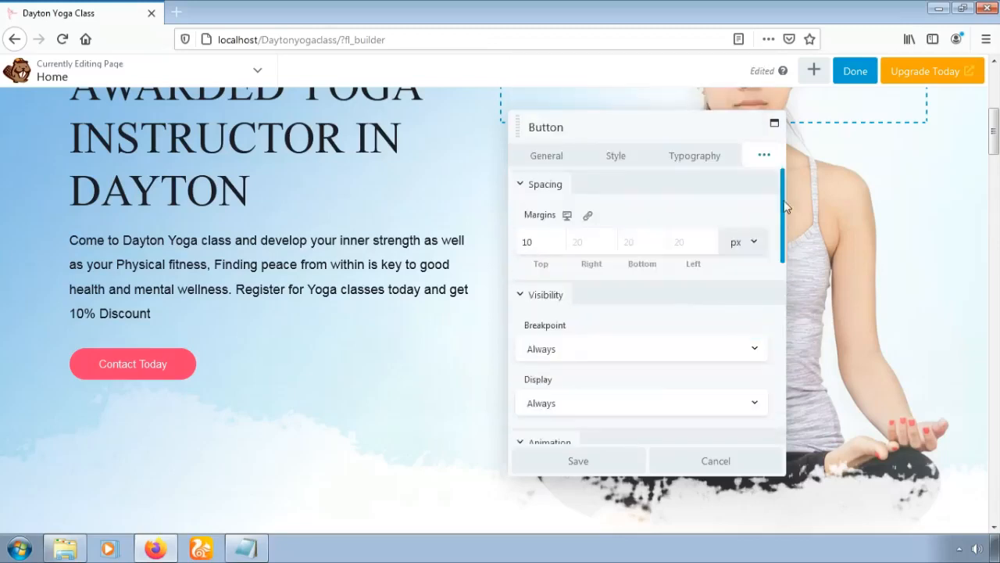
# - Return to the button's general settings and save the Contact Today button
pyautogui.click(568, 159)
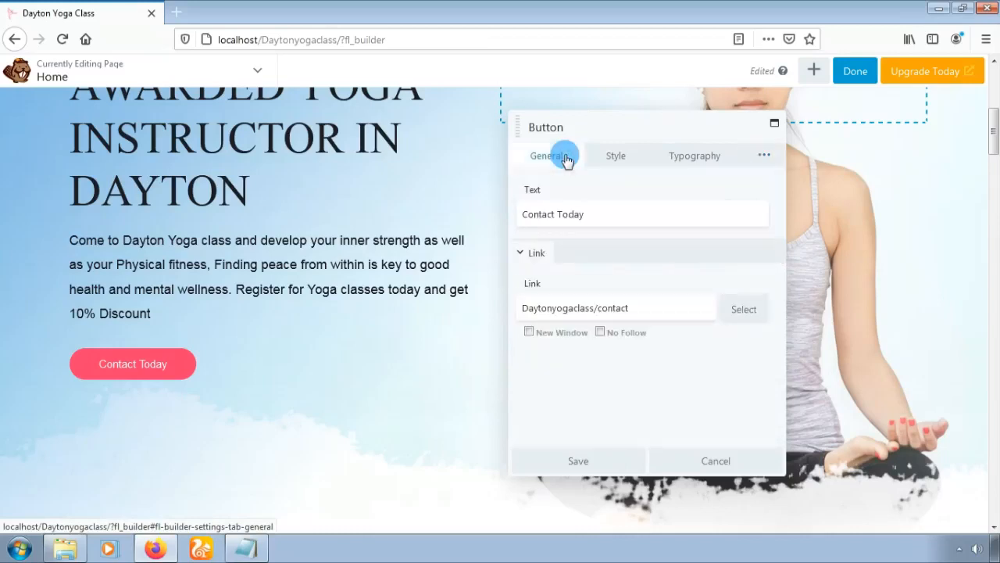
pyautogui.click(595, 462)
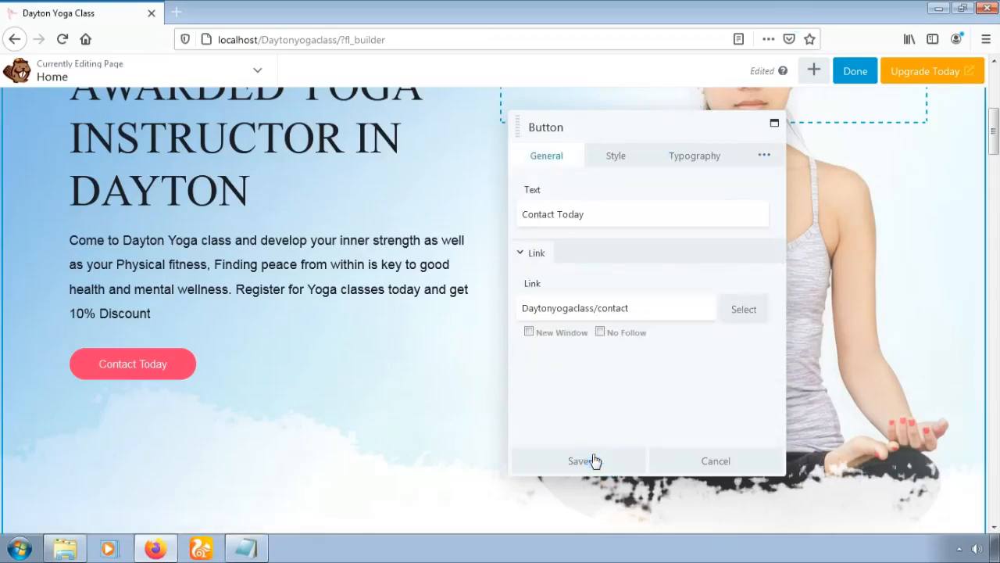
pyautogui.click(595, 462)
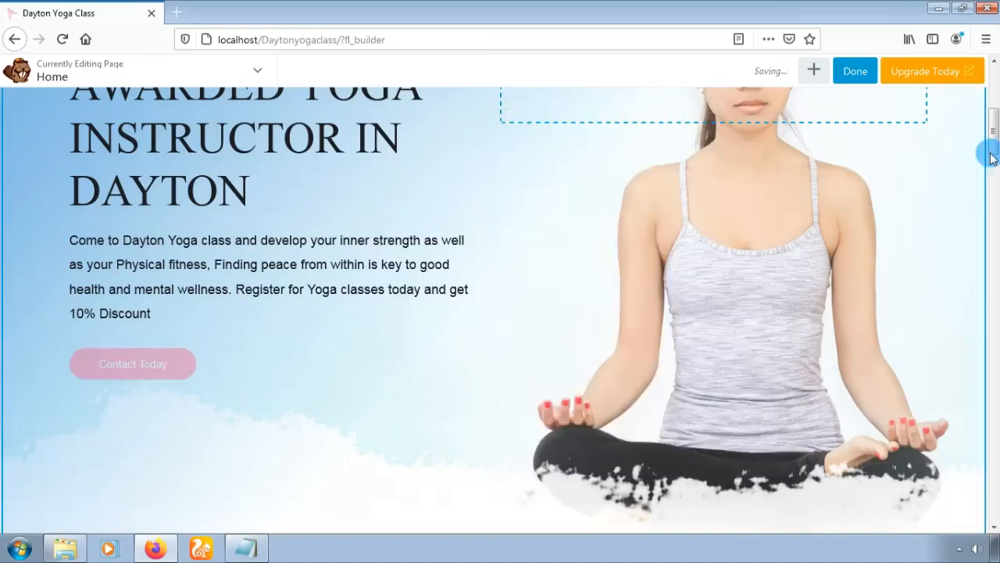
# - Look through the yoga class section and inspect the Slow Yoga icon's image settings, closing them without changes
pyautogui.moveTo(994, 151); pyautogui.dragTo(999, 217)
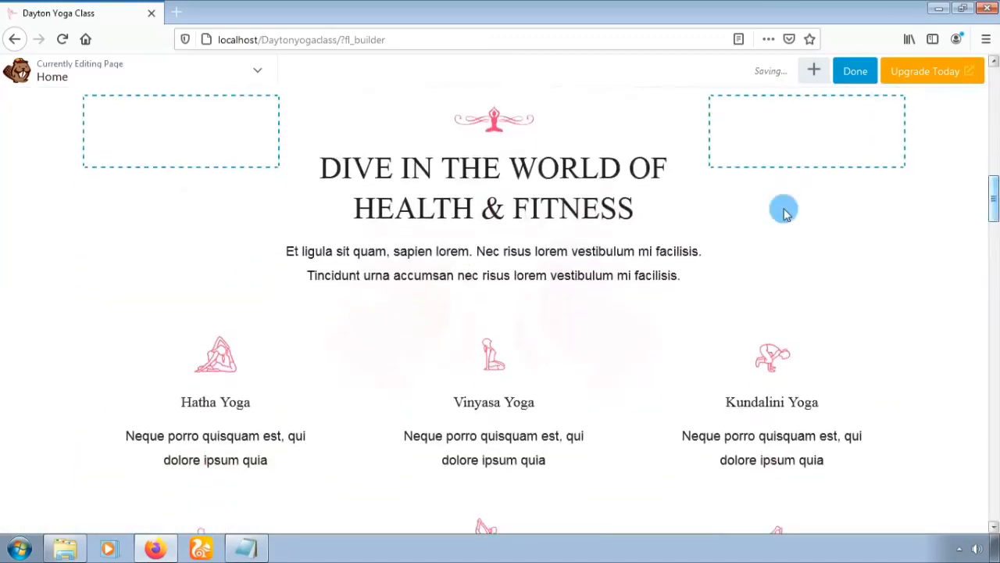
pyautogui.moveTo(383, 200)
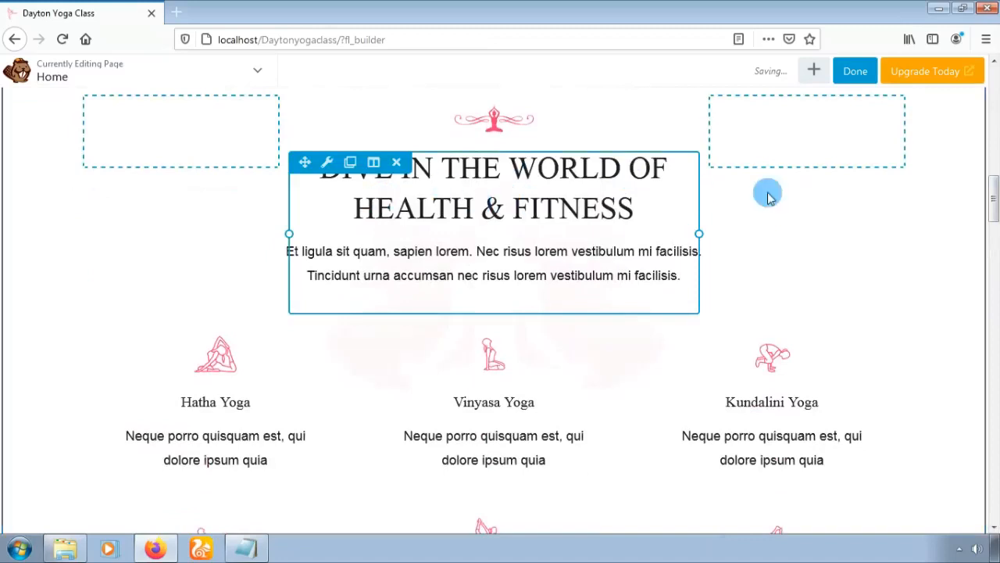
pyautogui.moveTo(994, 205); pyautogui.dragTo(996, 248)
pyautogui.scroll(3, 994, 239)
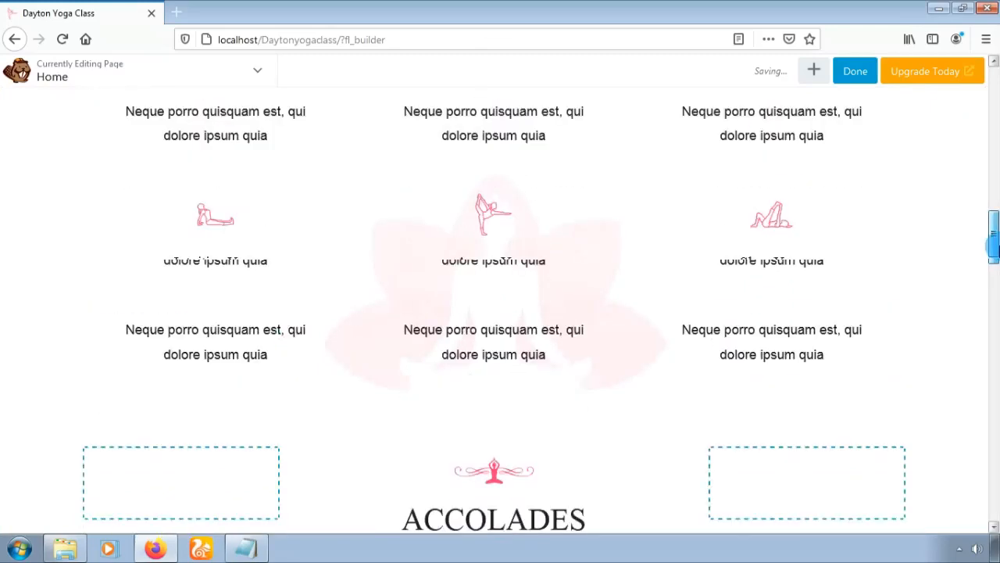
pyautogui.moveTo(779, 275)
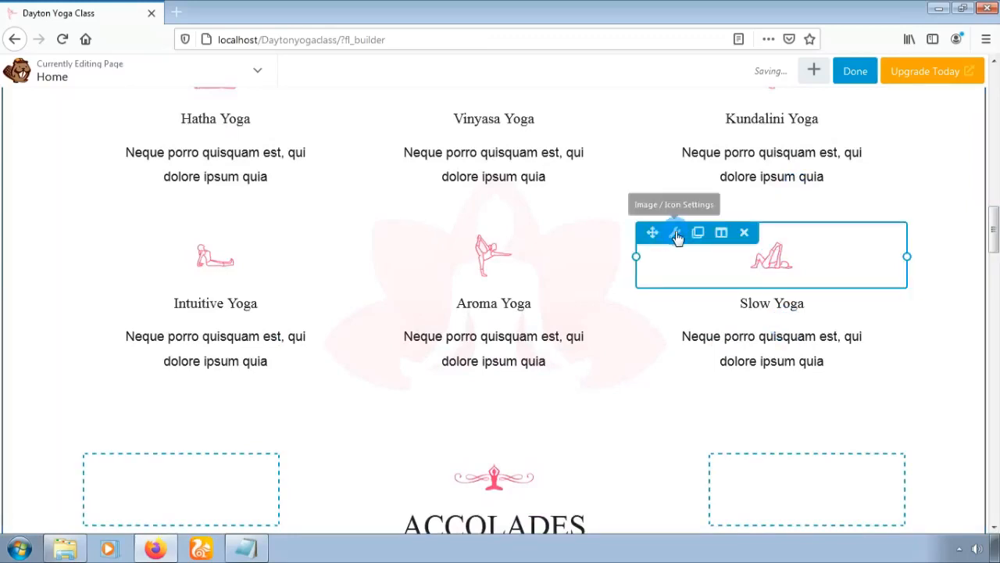
pyautogui.click(676, 234)
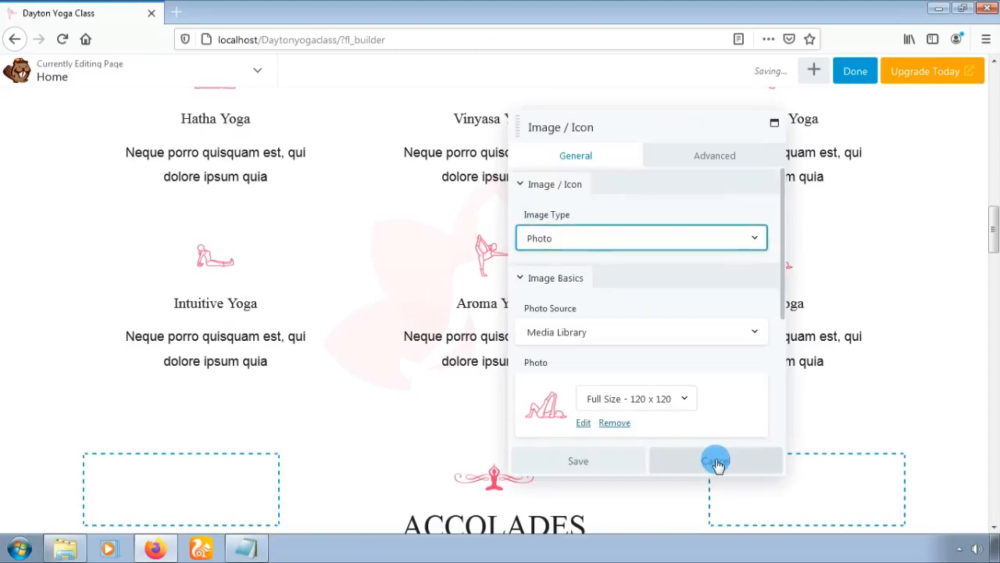
pyautogui.click(716, 460)
# - Duplicate the hero section's Contact Today button and move one copy below the second row of yoga classes, above the Accolades section
pyautogui.moveTo(995, 231); pyautogui.dragTo(994, 148)
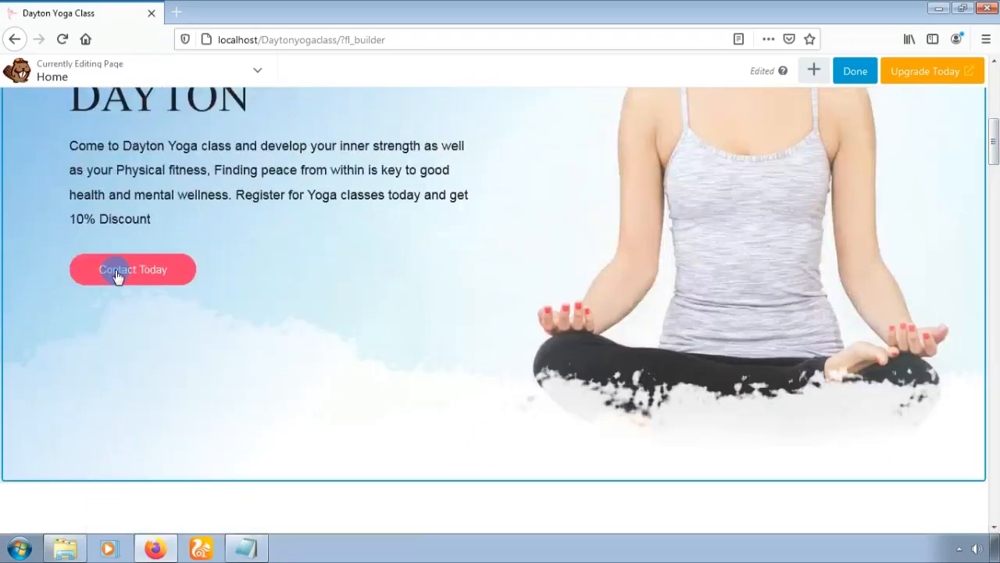
pyautogui.moveTo(117, 274)
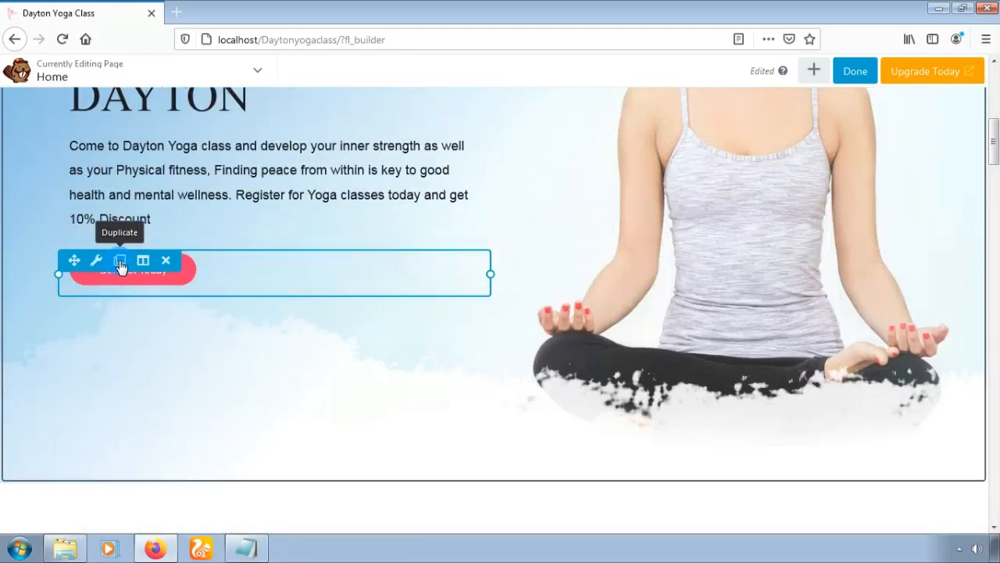
pyautogui.click(119, 261)
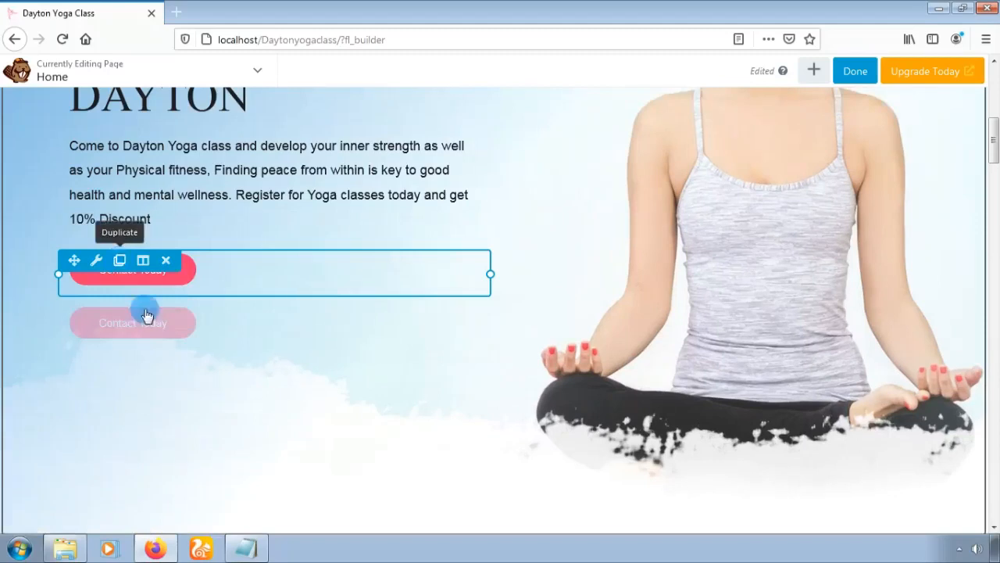
pyautogui.scroll(-1, 147, 315)
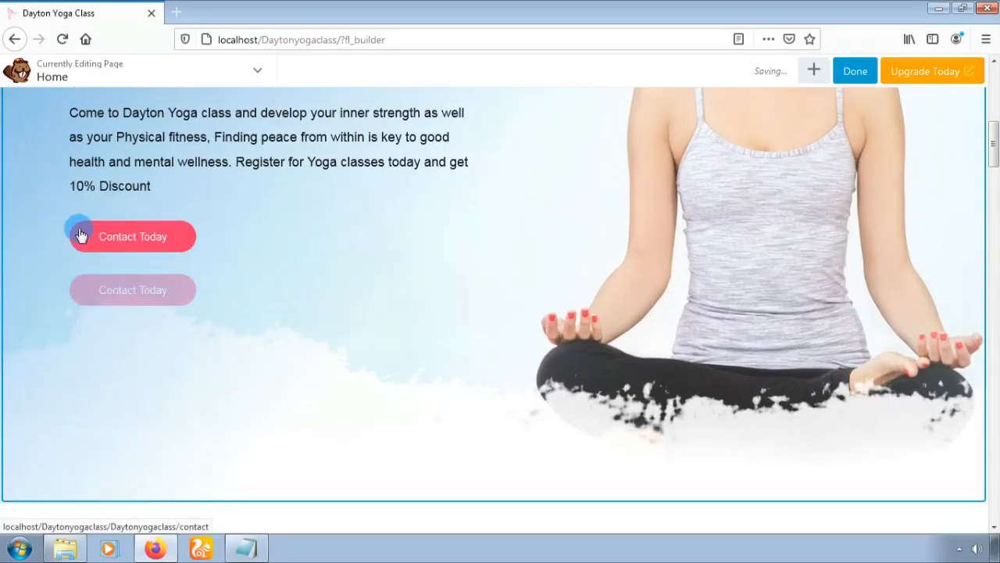
pyautogui.moveTo(76, 216)
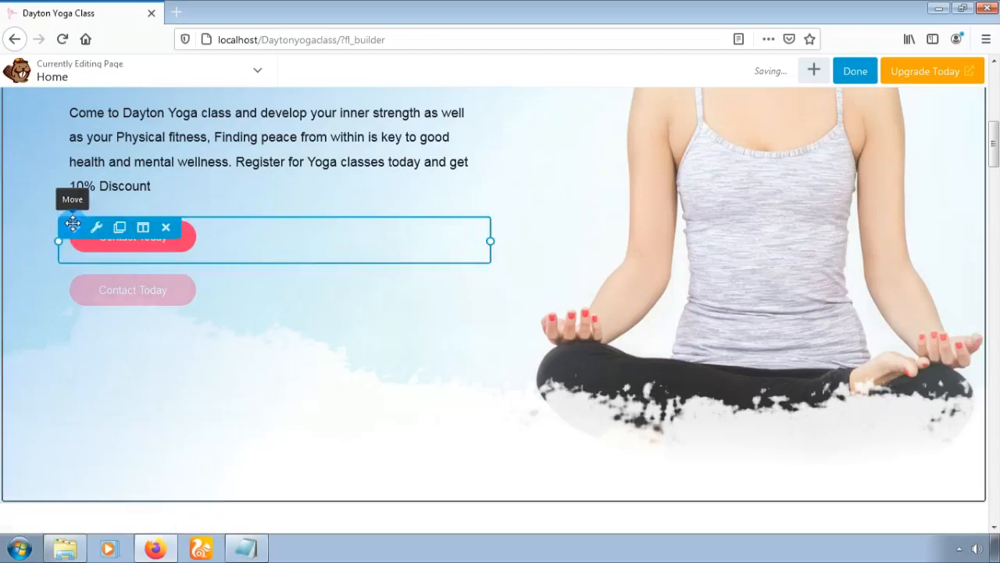
pyautogui.moveTo(72, 225)
pyautogui.mouseDown()
pyautogui.moveTo(98, 451)
pyautogui.moveTo(129, 469)
pyautogui.moveTo(204, 471)
pyautogui.moveTo(286, 500)
pyautogui.moveTo(315, 527)
pyautogui.moveTo(358, 515)
pyautogui.moveTo(378, 556)
pyautogui.moveTo(409, 561)
pyautogui.moveTo(434, 510)
pyautogui.moveTo(441, 554)
pyautogui.moveTo(484, 375)
pyautogui.moveTo(497, 442)
pyautogui.mouseUp()
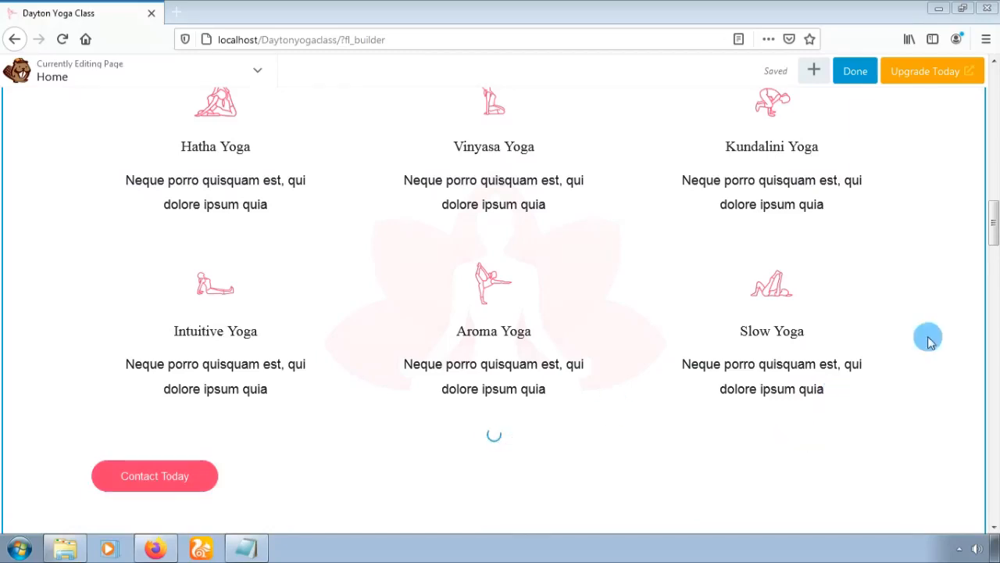
# - Set the alignment of the Contact Today button below the yoga classes to center and save its settings
pyautogui.moveTo(994, 219); pyautogui.dragTo(996, 230)
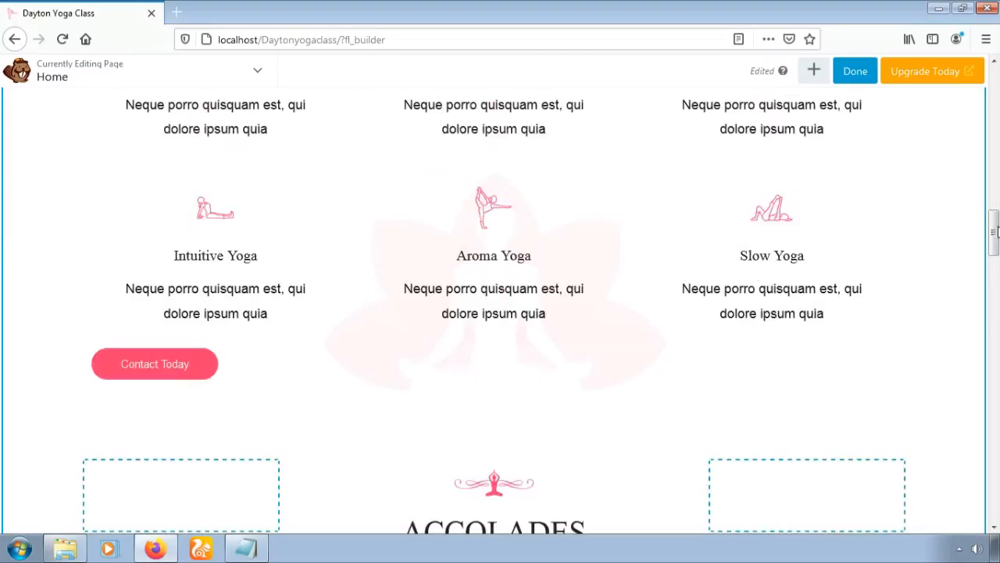
pyautogui.moveTo(129, 363)
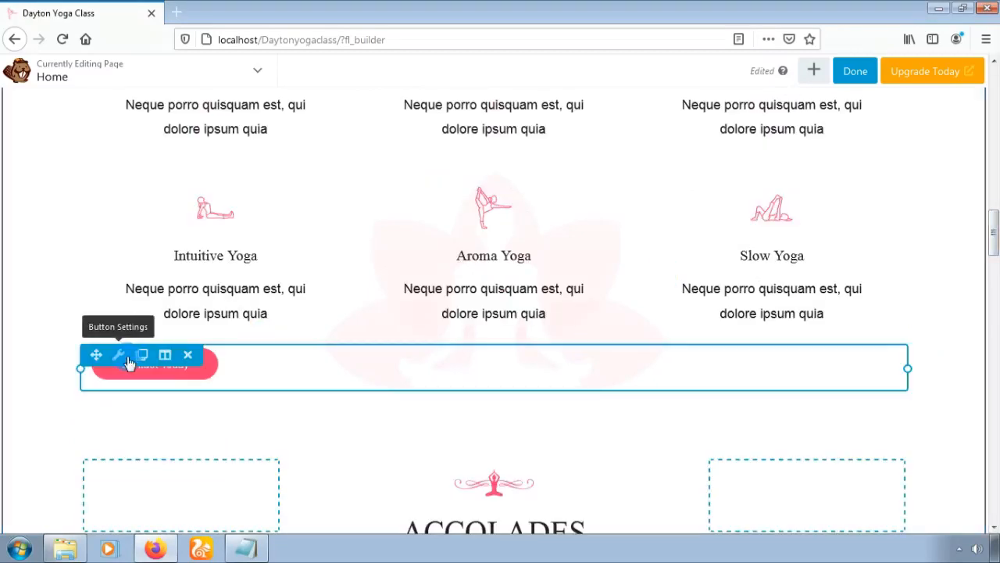
pyautogui.click(127, 360)
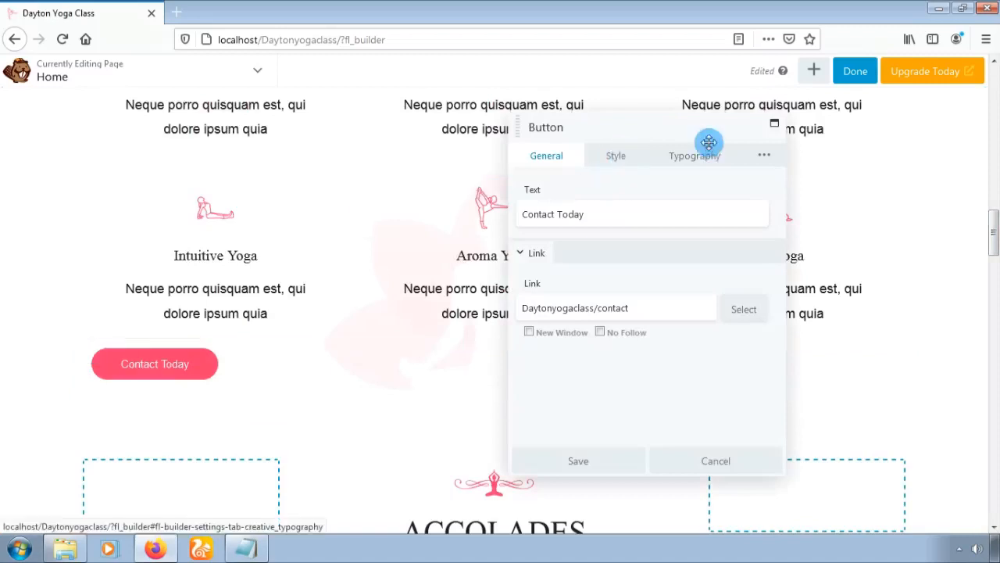
pyautogui.click(632, 156)
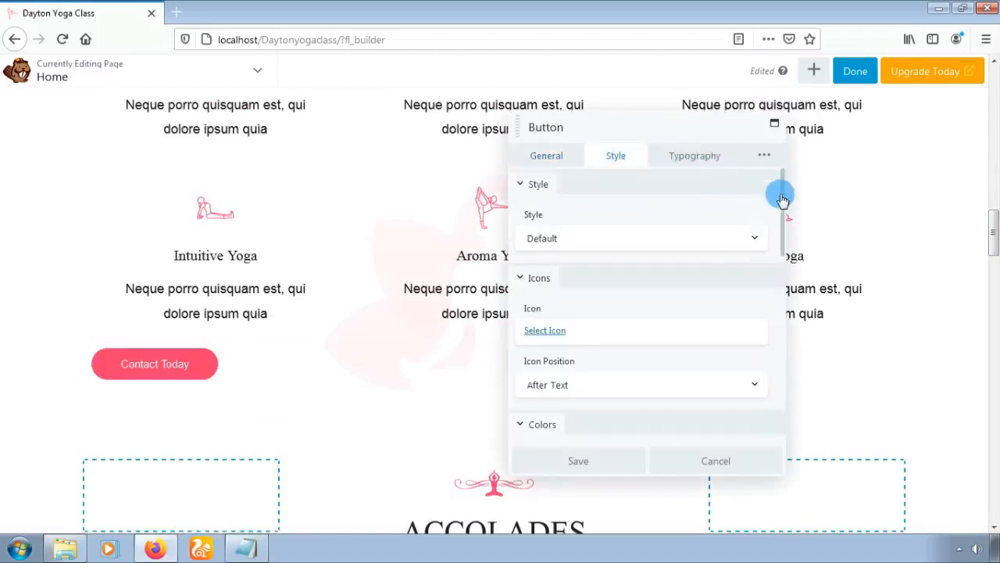
pyautogui.moveTo(782, 200); pyautogui.dragTo(782, 402)
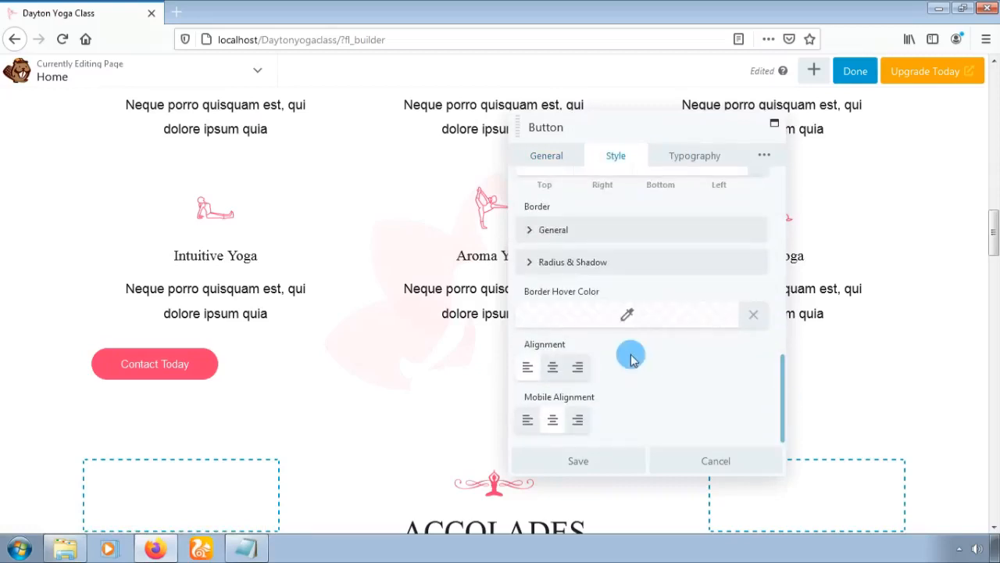
pyautogui.click(552, 369)
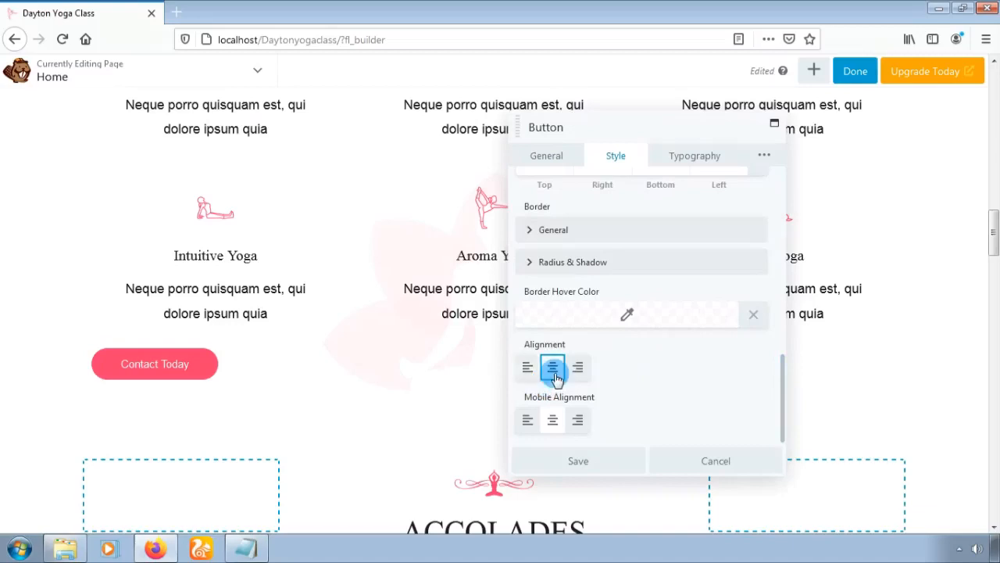
pyautogui.click(594, 461)
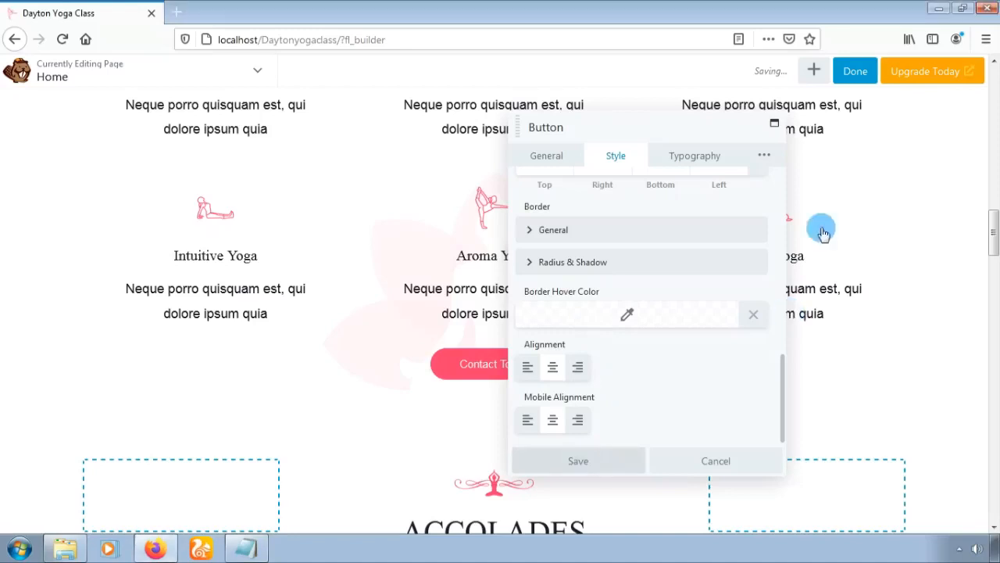
# - Finish editing the home page and publish the changes
pyautogui.click(850, 71)
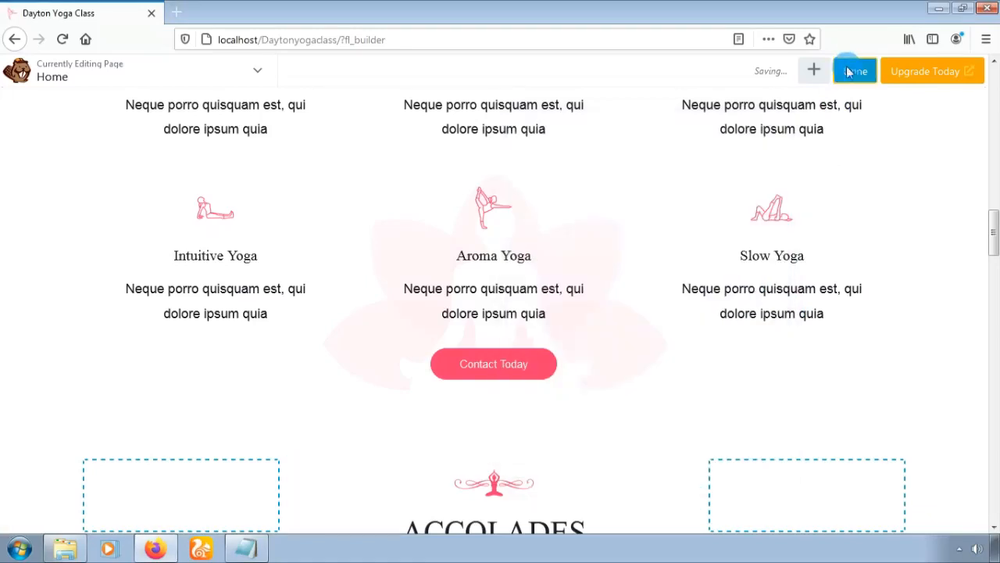
pyautogui.click(850, 71)
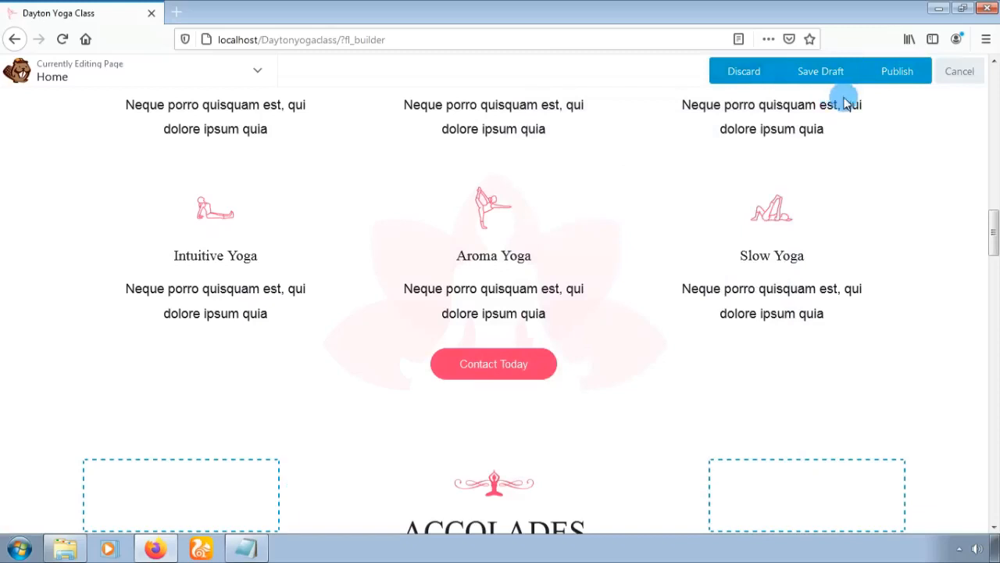
pyautogui.click(899, 72)
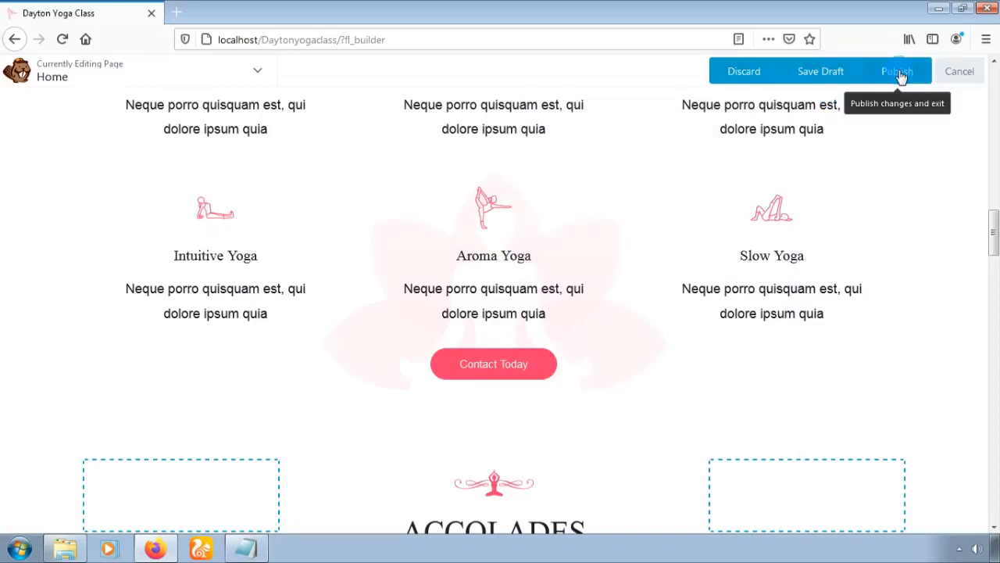
pyautogui.click(899, 73)
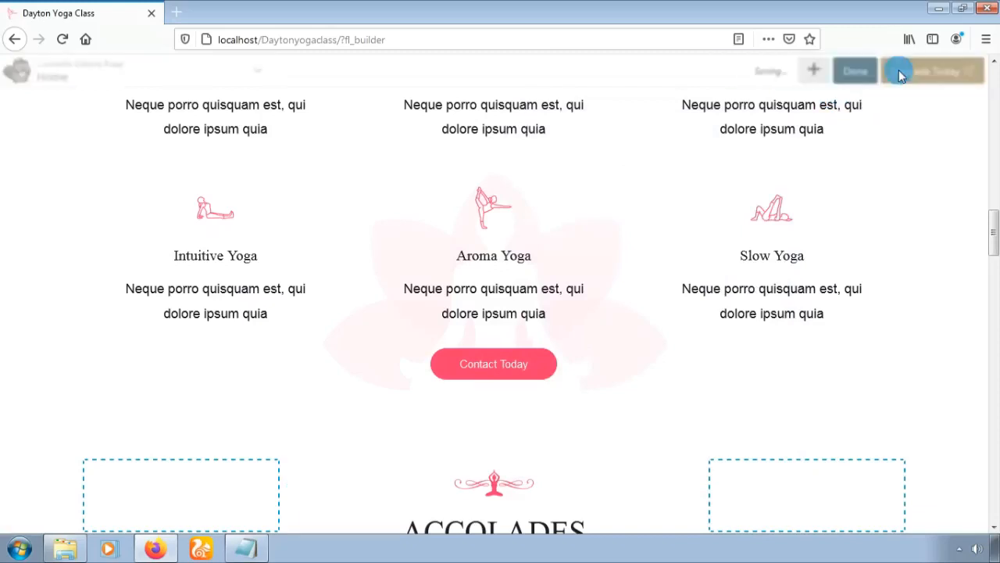